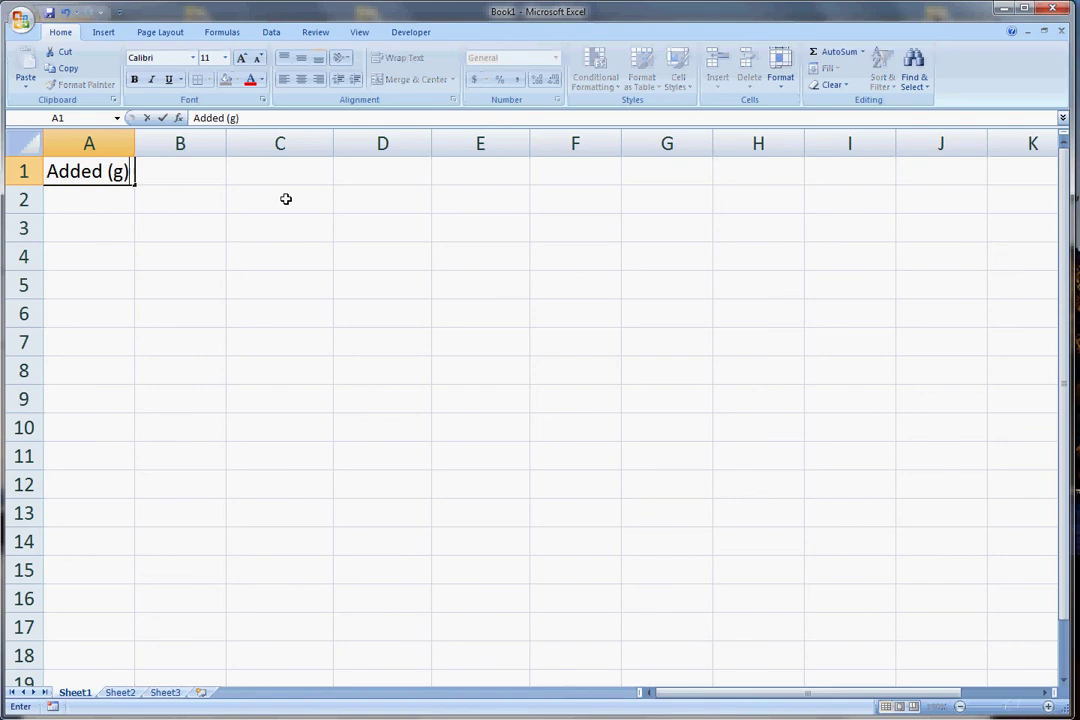
- Finish the header in A1 and enter the headers Total (g) in B1 and Weight (N) in C1
{"action": "key", "text": "Tab"}
{"action": "type", "text": "Total"}
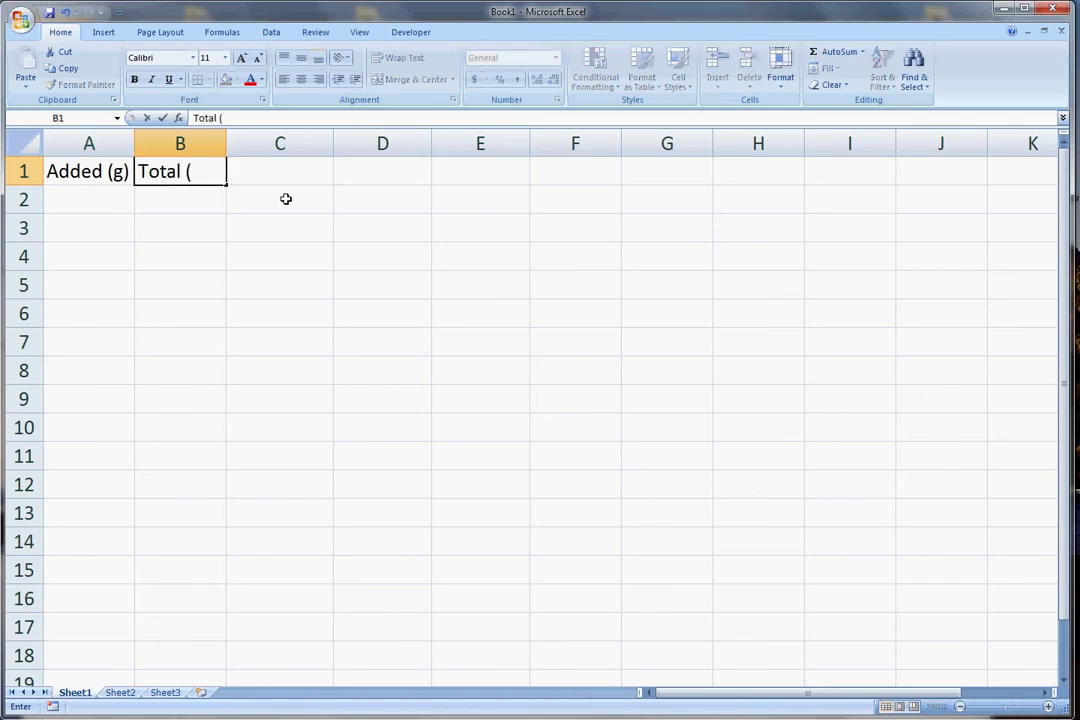
{"action": "type", "text": " (g)"}
{"action": "key", "text": "Tab"}
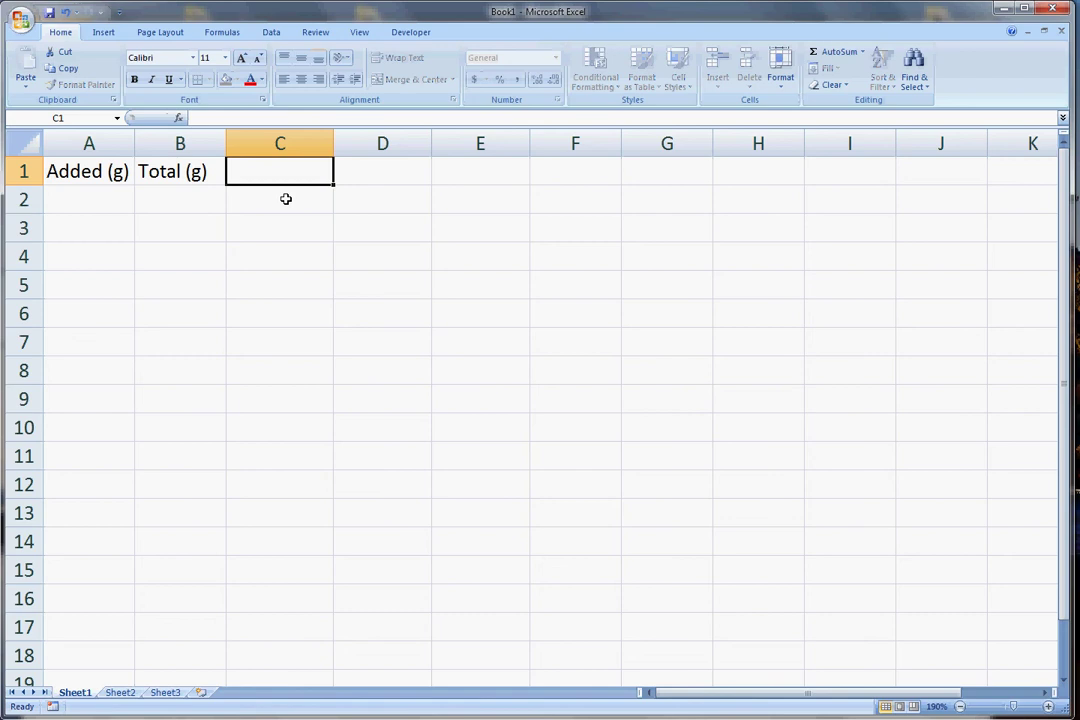
{"action": "type", "text": "Weigh"}
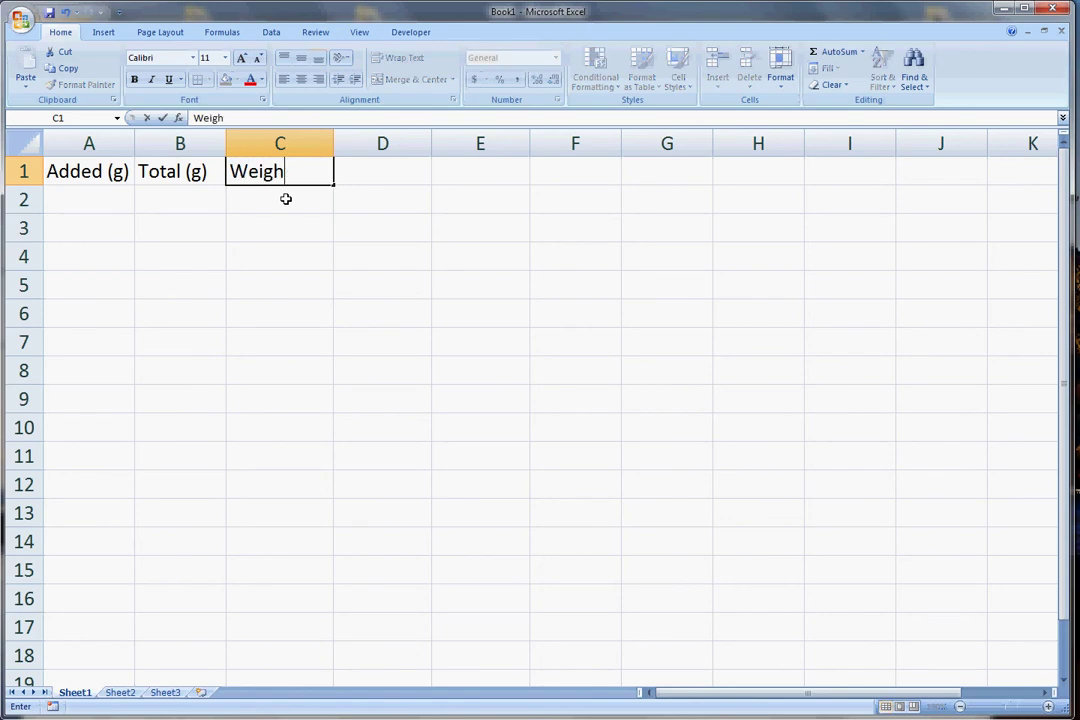
{"action": "type", "text": "t (N)"}
{"action": "key", "text": "Tab"}
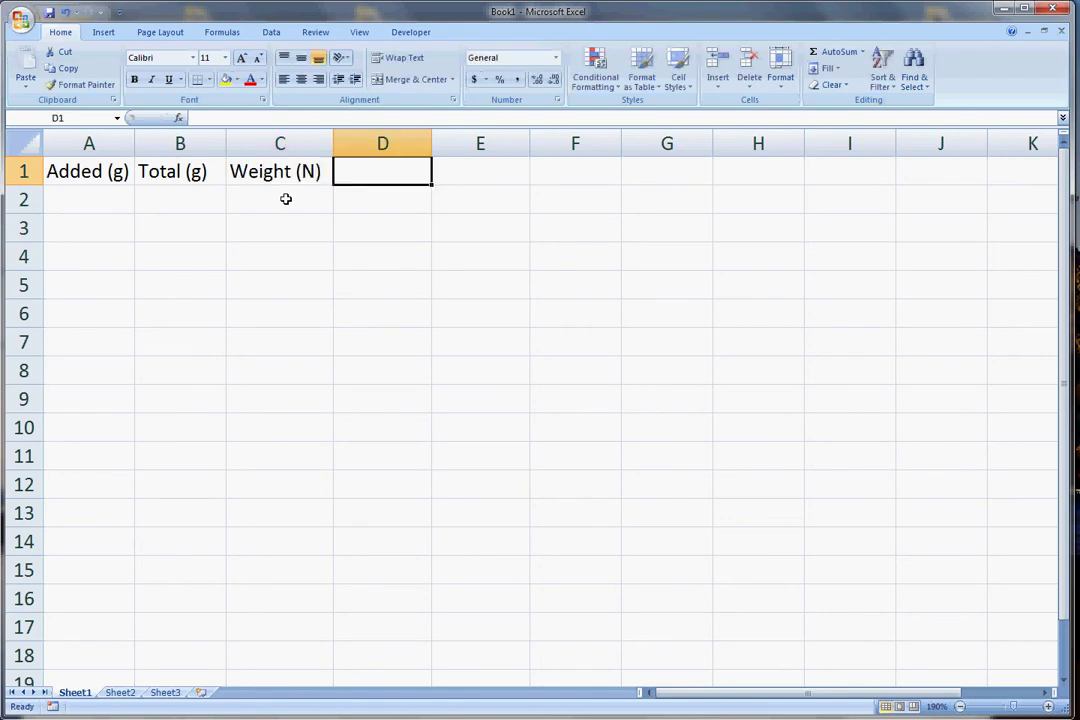
- Enter the headers Static (N) in D1 and Kinetic (N) in E1
{"action": "type", "text": "S"}
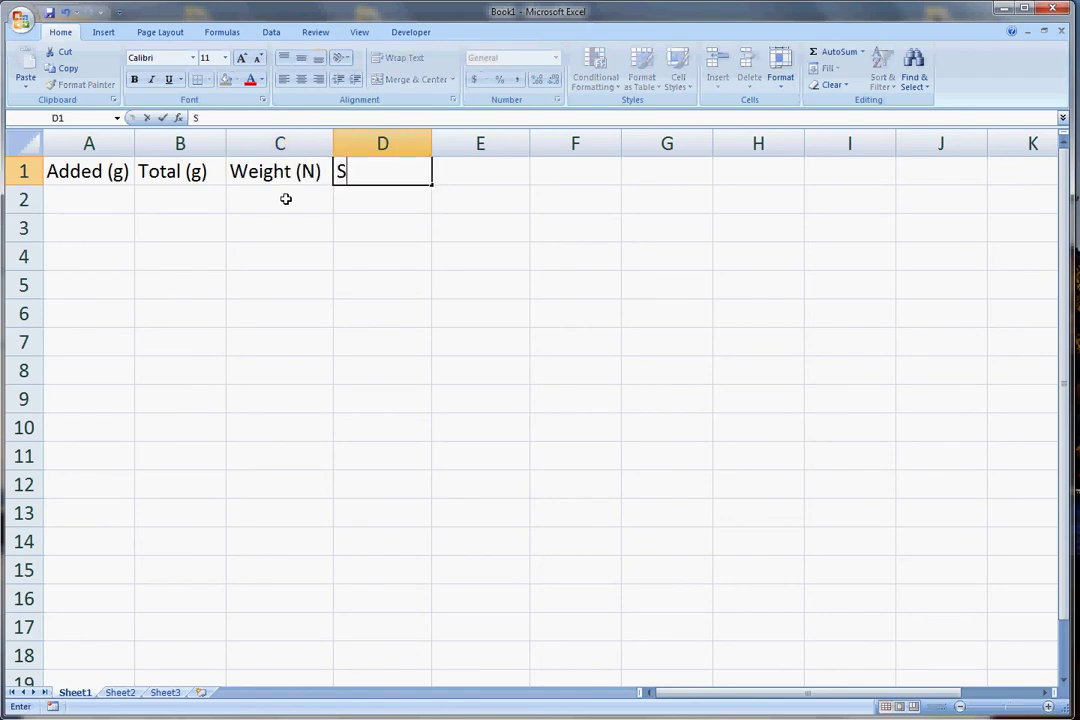
{"action": "type", "text": "tatic (N"}
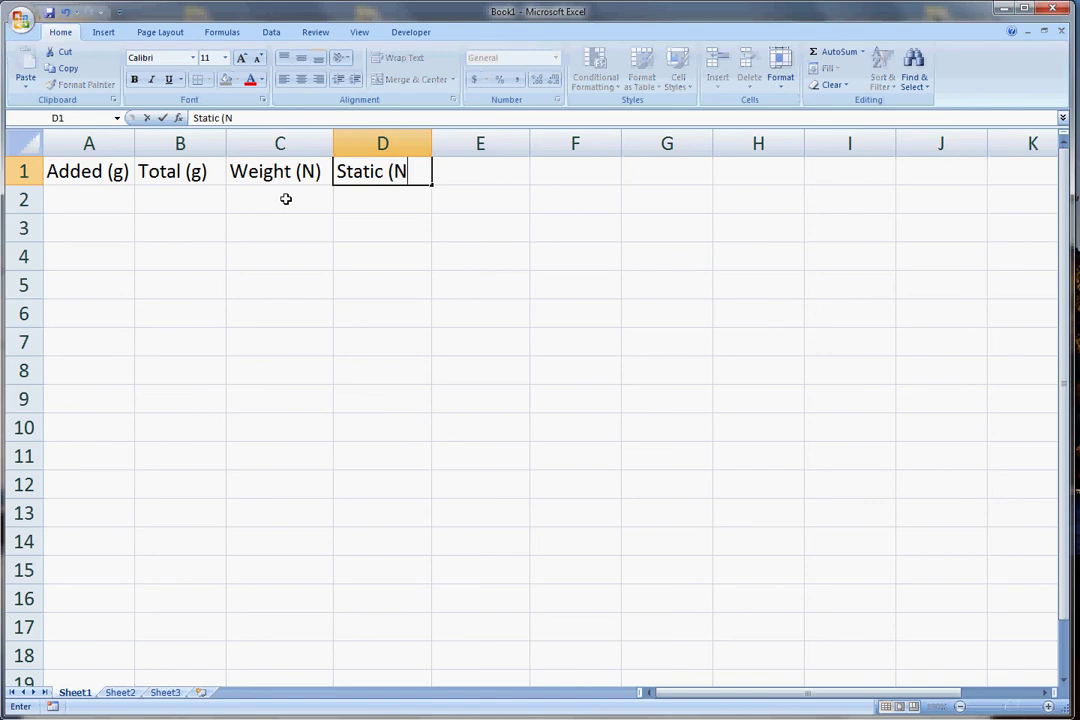
{"action": "type", "text": ")"}
{"action": "key", "text": "Tab"}
{"action": "type", "text": "Kine"}
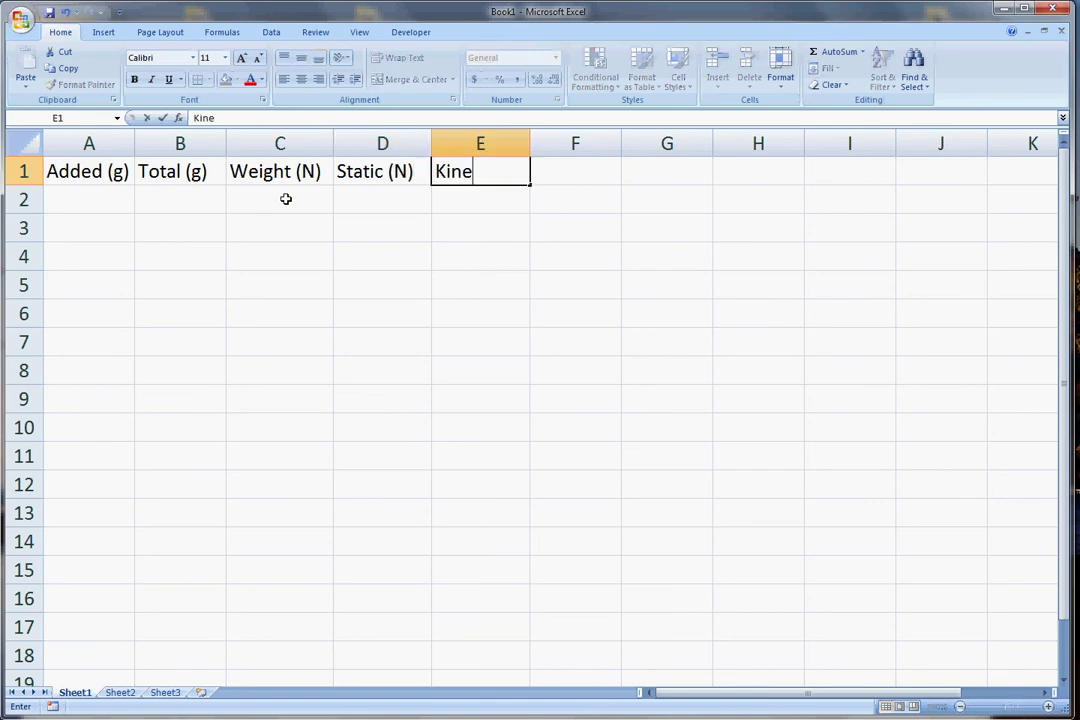
{"action": "type", "text": "tic (N)"}
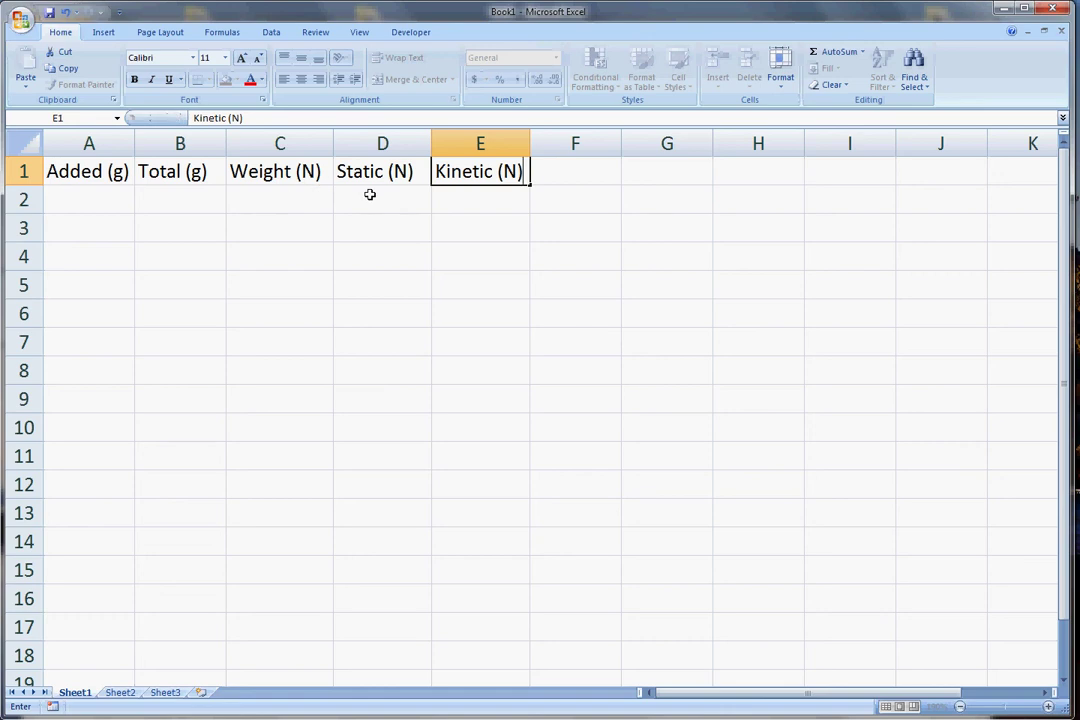
{"action": "left_click_drag", "start_coordinate": [369, 193], "coordinate": [478, 332]}
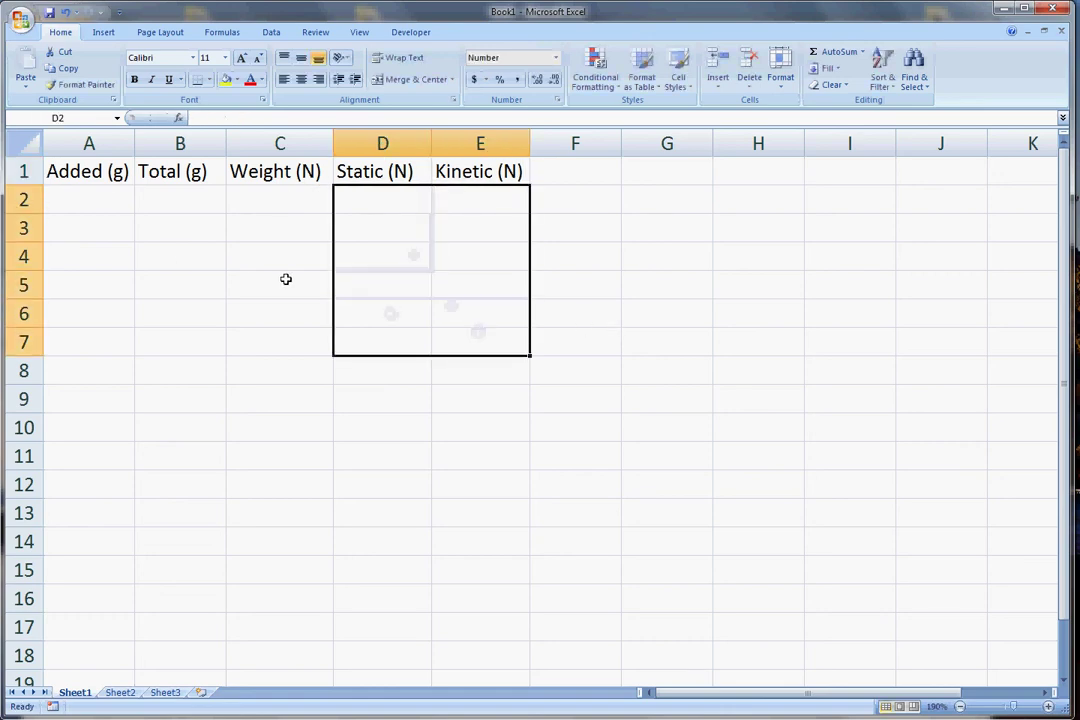
- Fill the Added (g) column in A2:A6 with a series from 0 to 1000 in increments of 250
{"action": "left_click", "coordinate": [102, 198]}
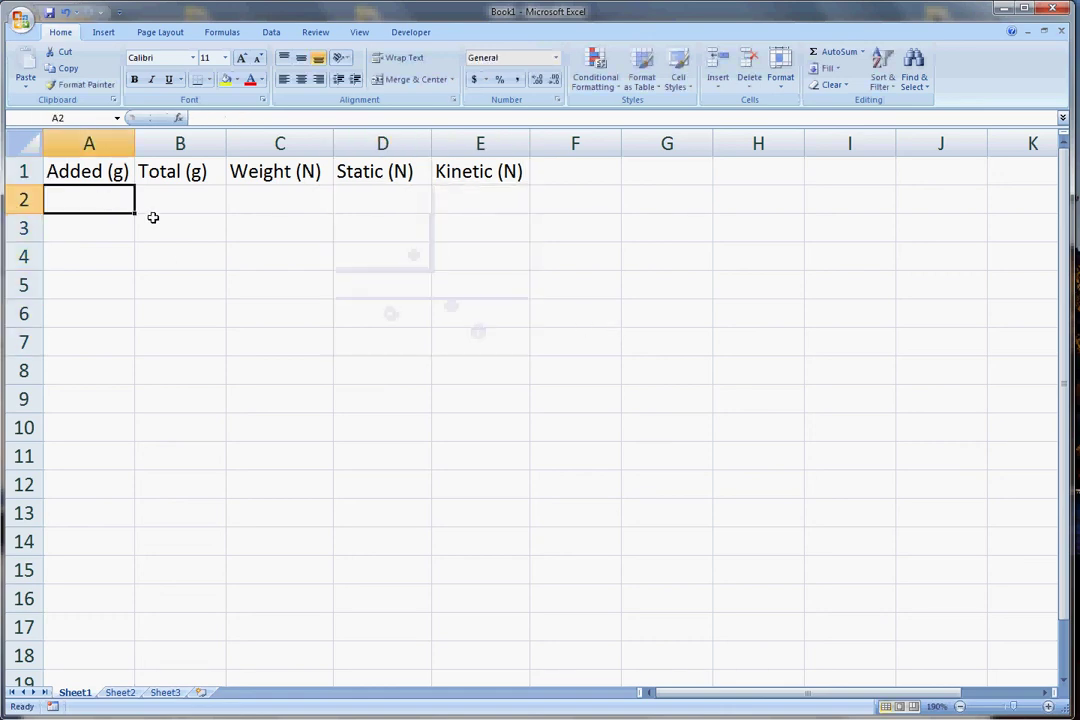
{"action": "type", "text": "0"}
{"action": "key", "text": "Return"}
{"action": "type", "text": "250"}
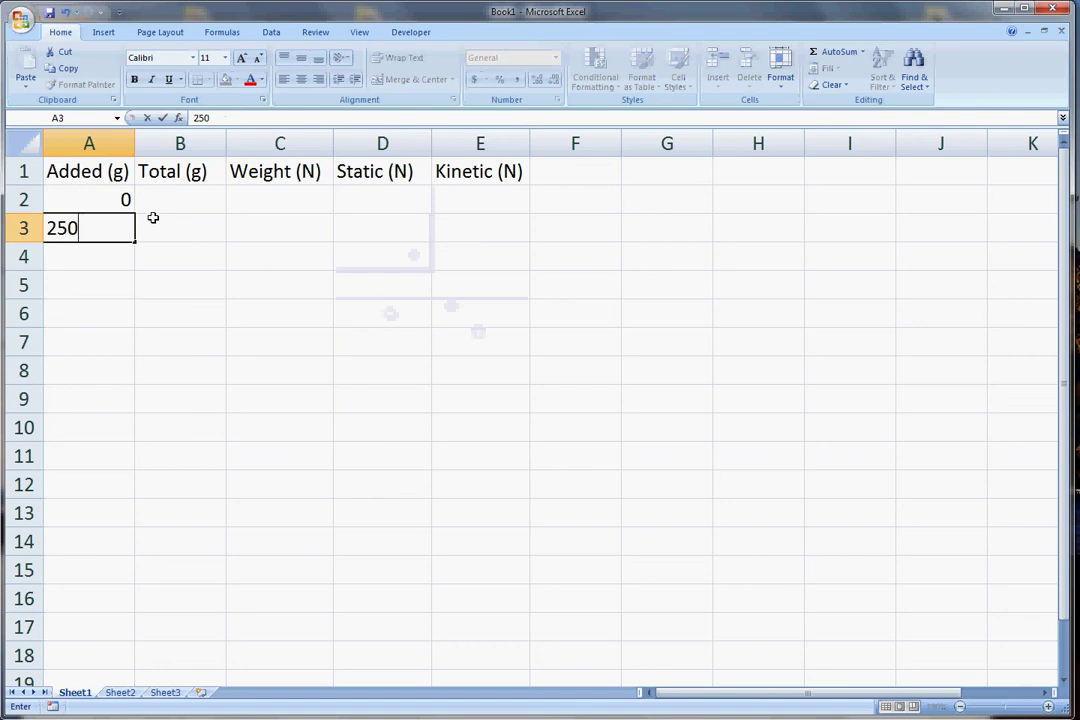
{"action": "key", "text": "Return"}
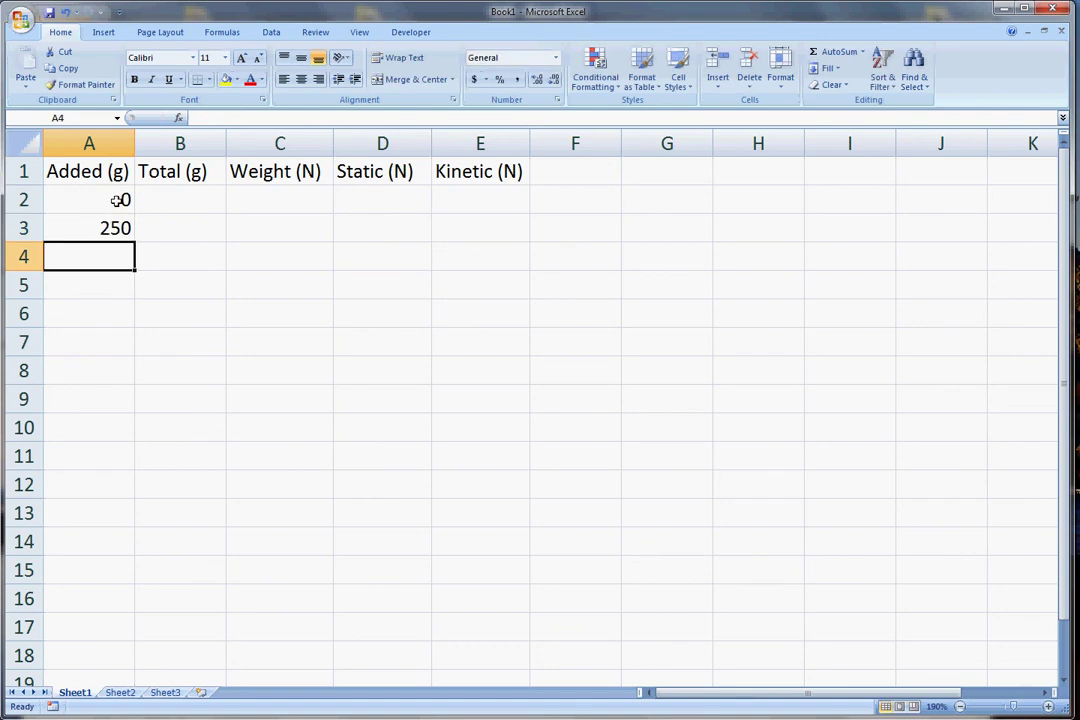
{"action": "left_click_drag", "start_coordinate": [118, 199], "coordinate": [132, 320]}
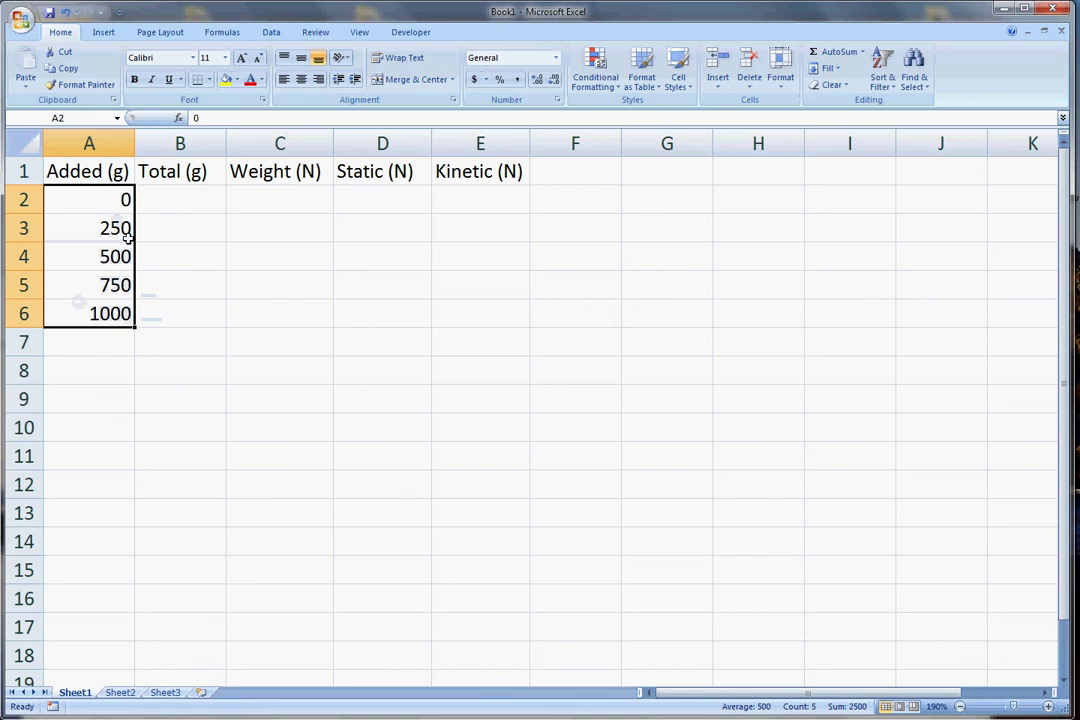
- Calculate the total mass in B2 with the formula =A2+201.3 and fill it down to B6
{"action": "left_click", "coordinate": [180, 203]}
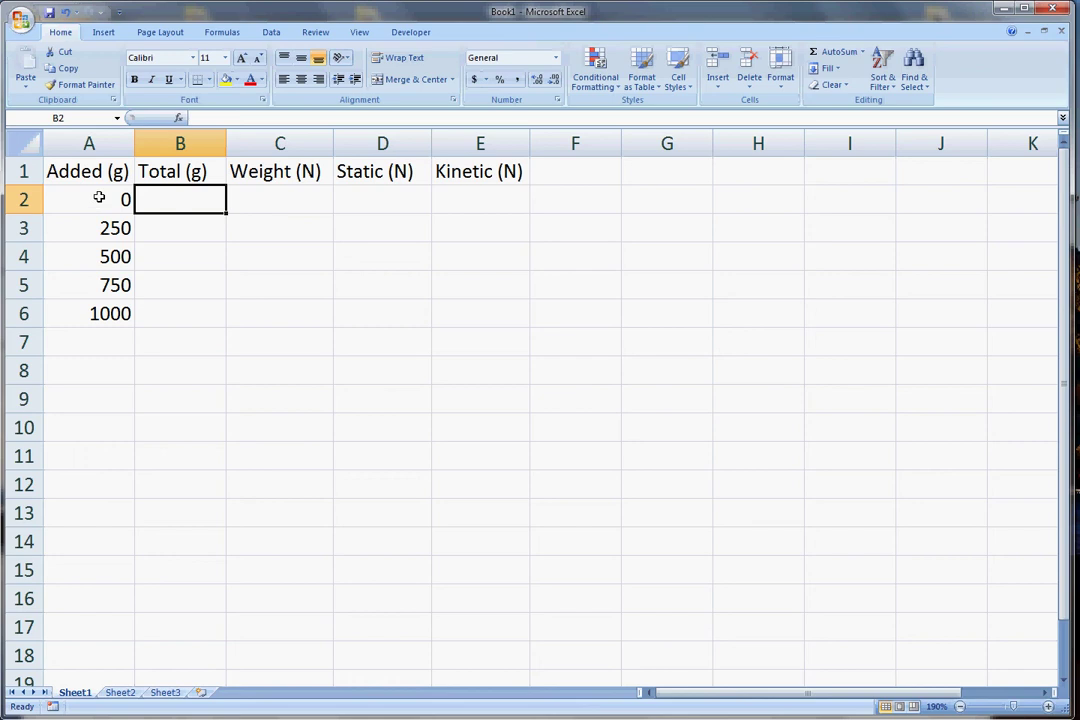
{"action": "type", "text": "="}
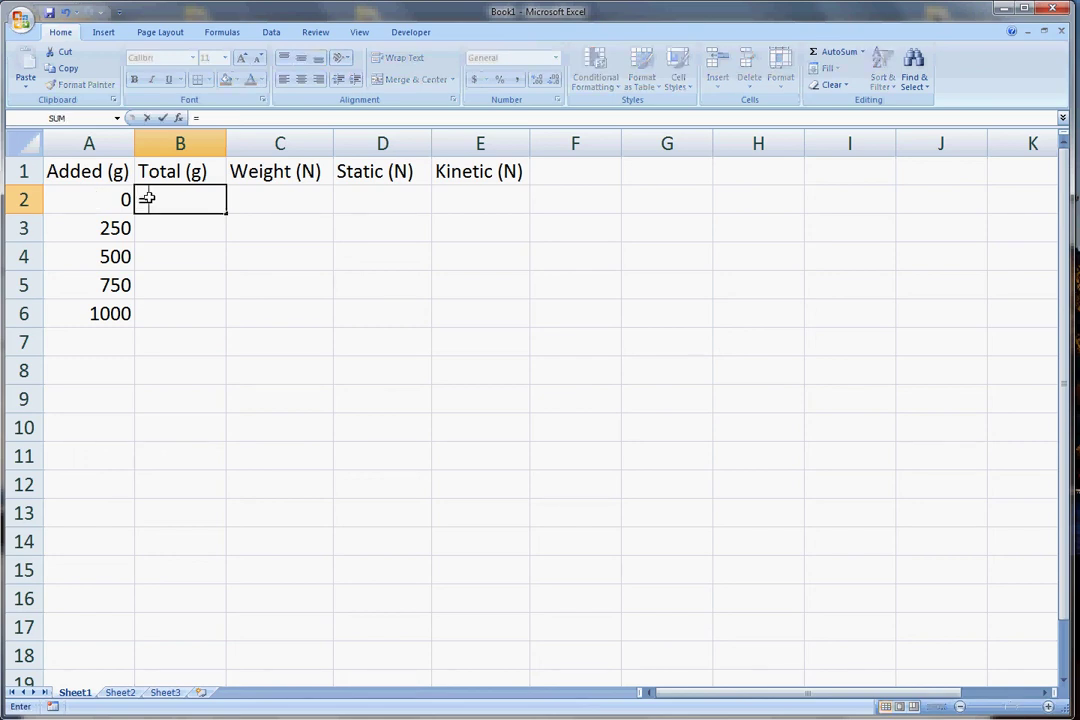
{"action": "left_click", "coordinate": [88, 199]}
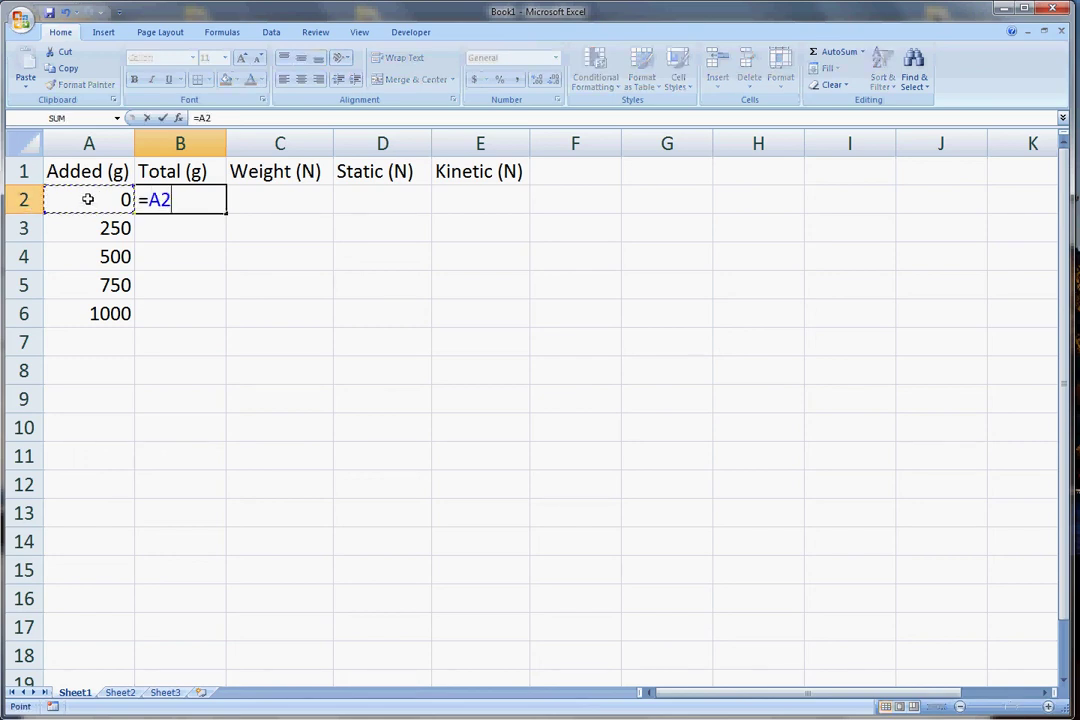
{"action": "type", "text": "+201.3"}
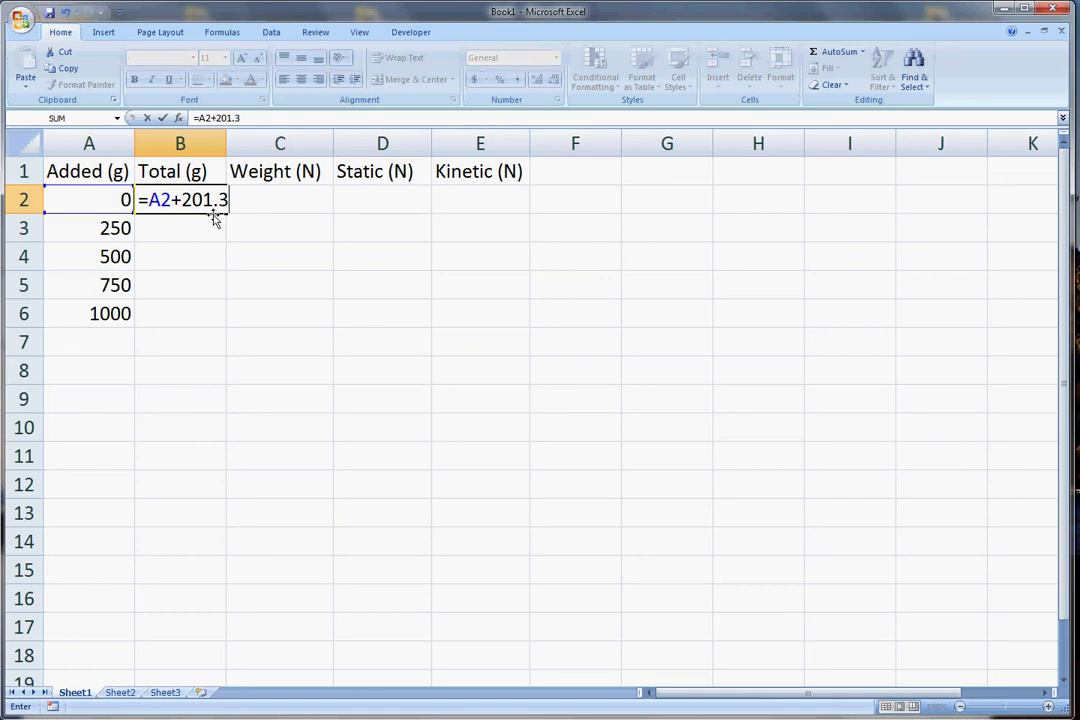
{"action": "key", "text": "Return"}
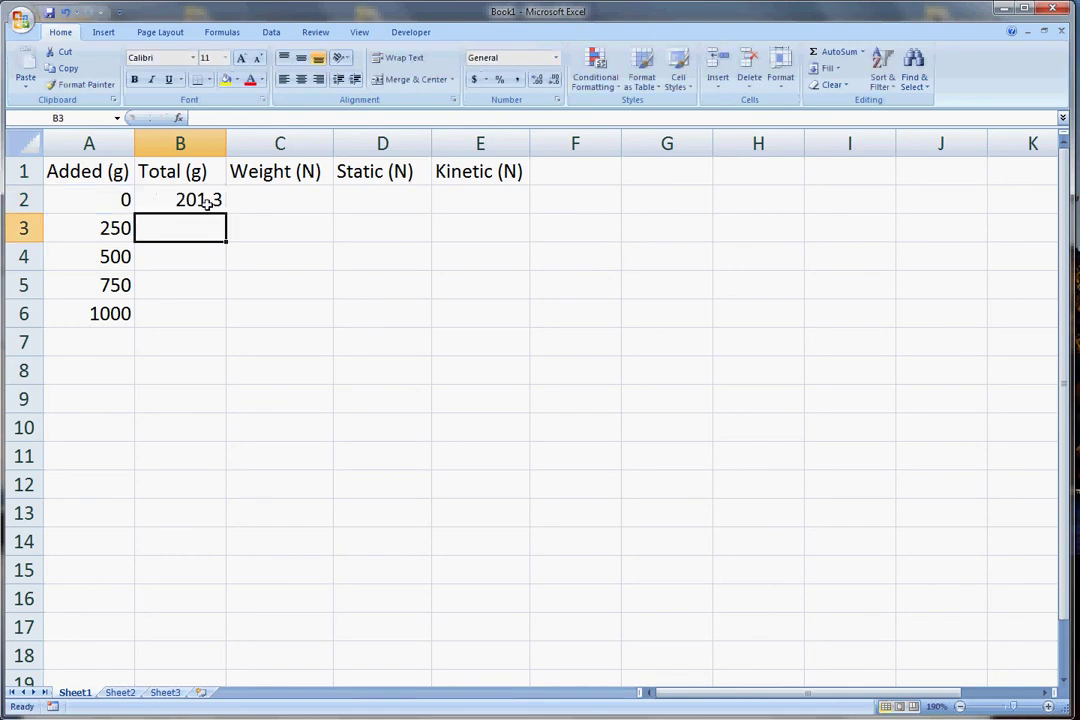
{"action": "left_click", "coordinate": [221, 205]}
{"action": "left_click_drag", "start_coordinate": [227, 210], "coordinate": [216, 320]}
- Calculate the weight in C2 with the formula =(B2/1000)*9.8 and fill it down to C6
{"action": "left_click", "coordinate": [285, 203]}
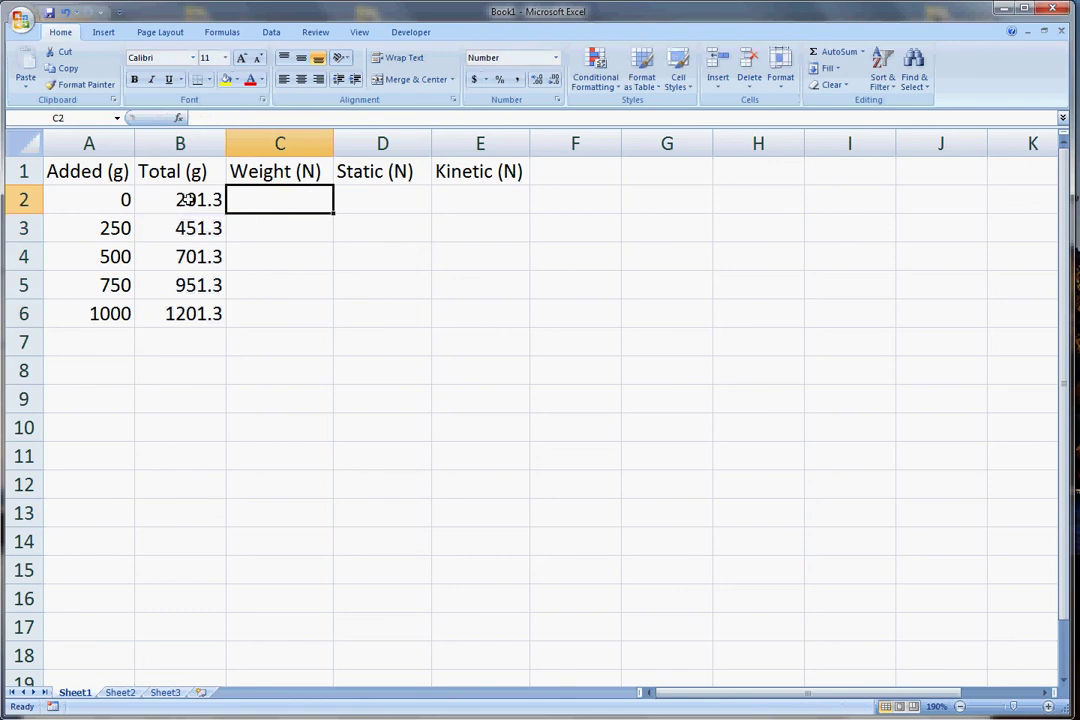
{"action": "type", "text": "="}
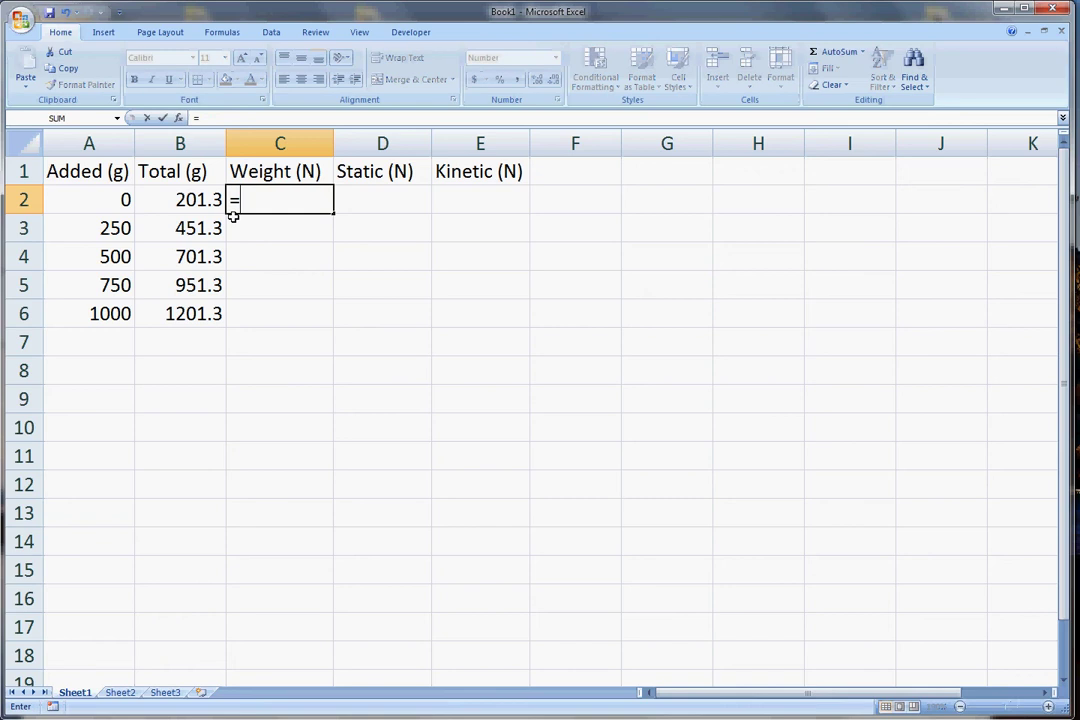
{"action": "type", "text": "("}
{"action": "left_click", "coordinate": [191, 200]}
{"action": "type", "text": "/1"}
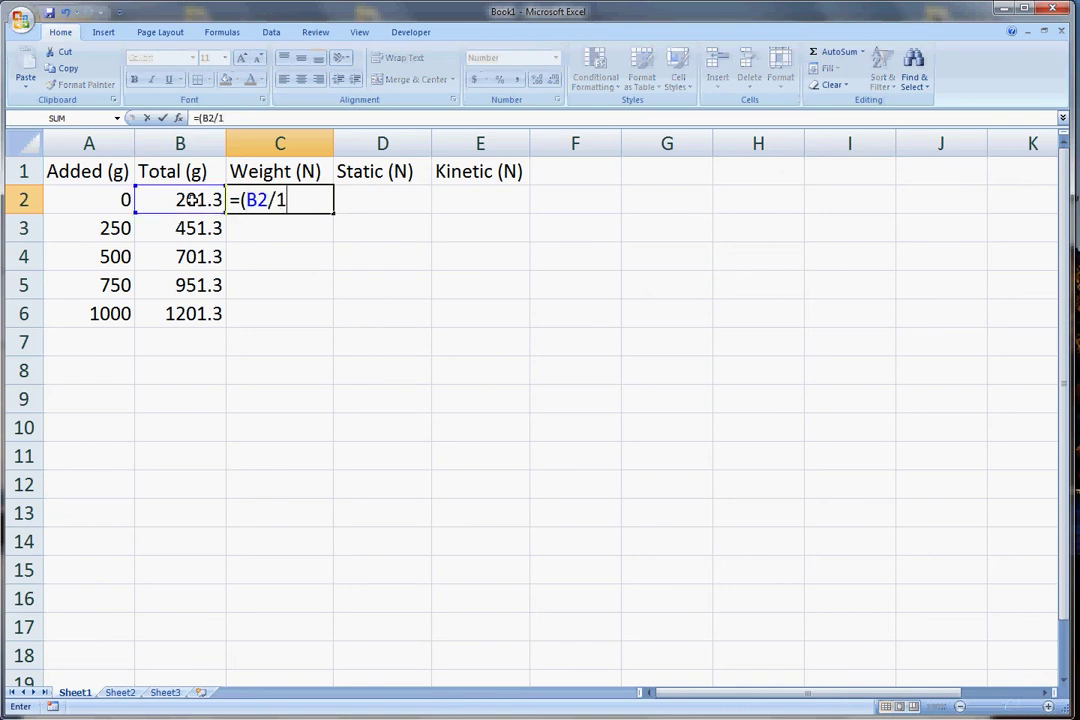
{"action": "type", "text": "000"}
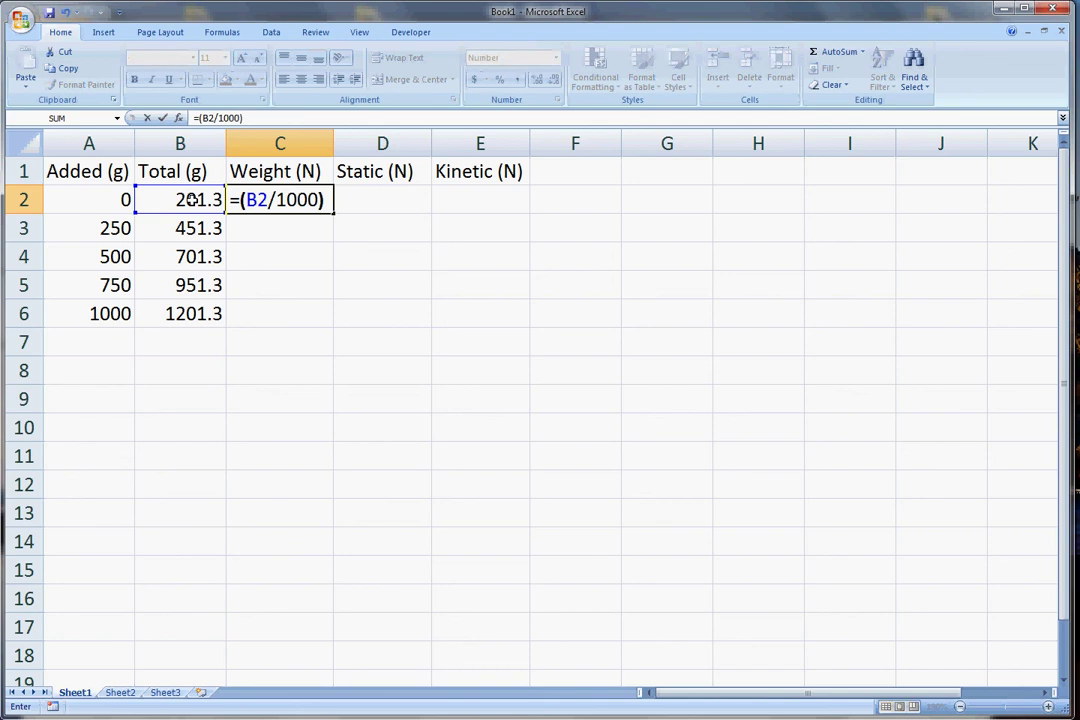
{"action": "type", "text": ")*9.8"}
{"action": "key", "text": "Return"}
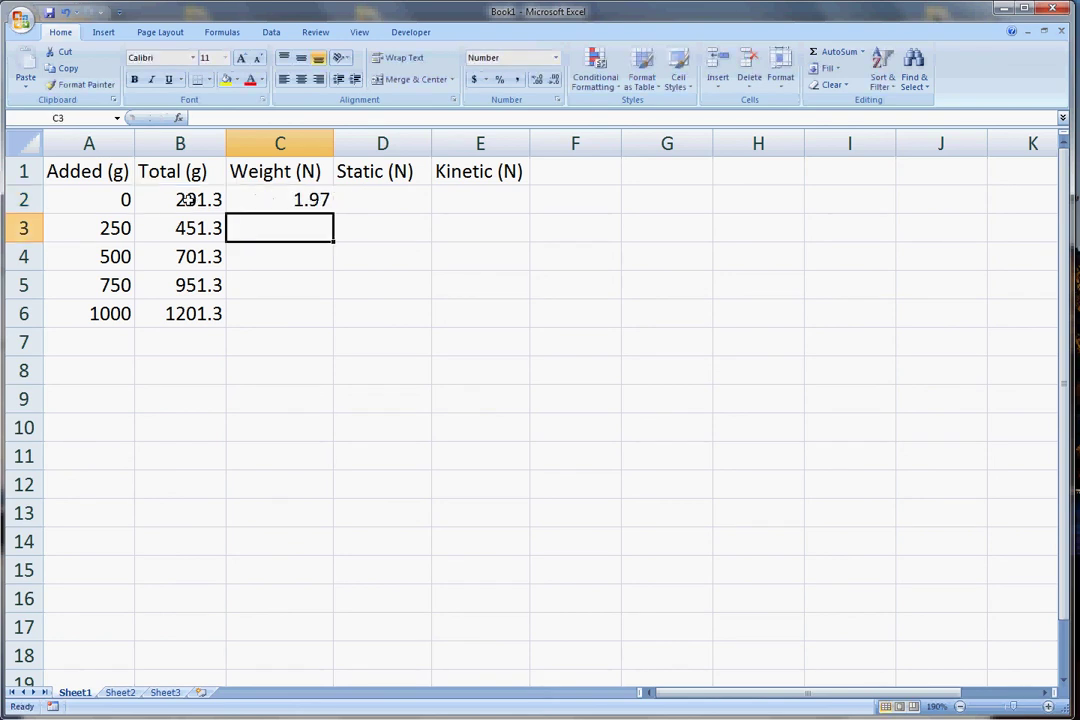
{"action": "left_click", "coordinate": [272, 210]}
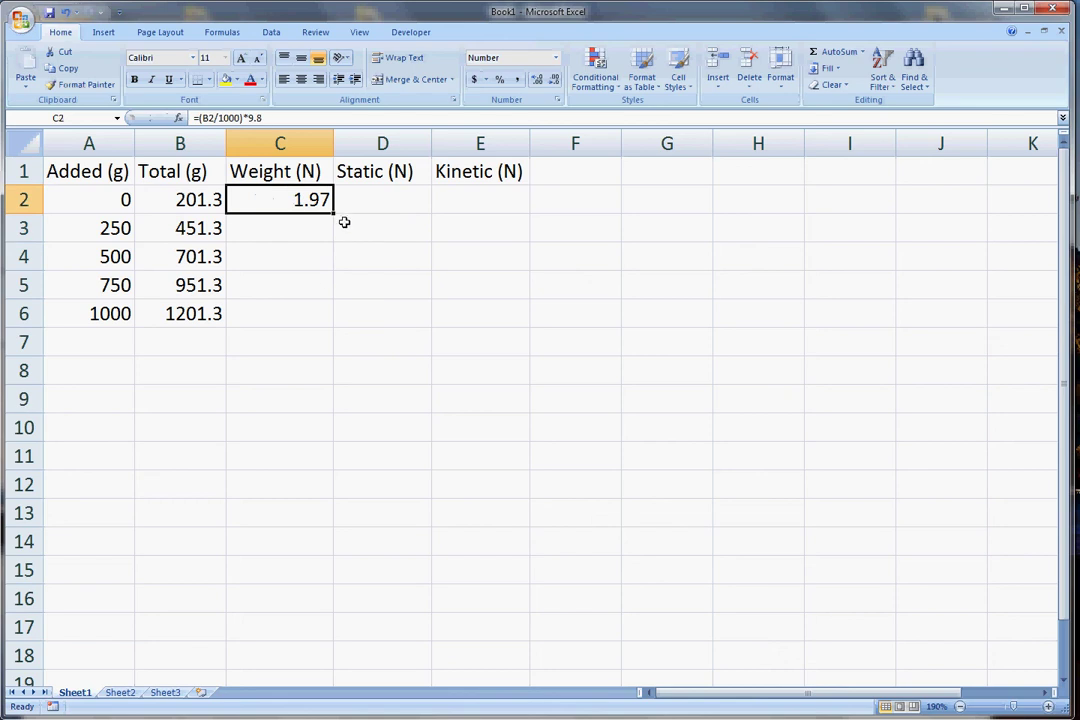
{"action": "left_click_drag", "start_coordinate": [334, 211], "coordinate": [328, 326]}
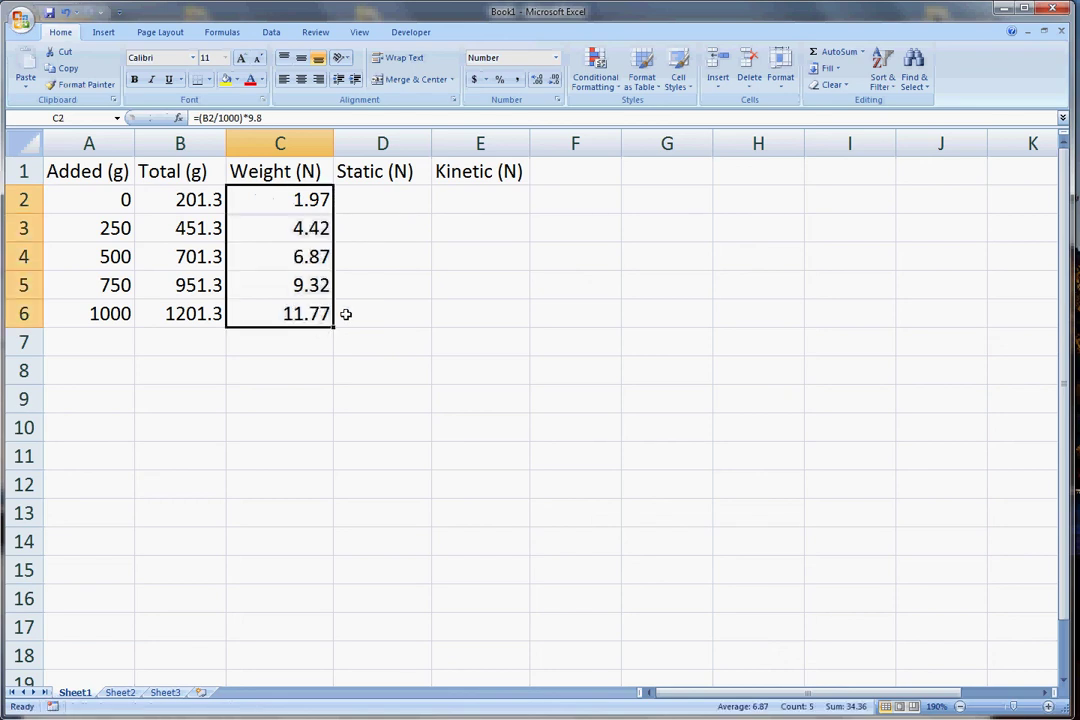
- Show three extra decimal places for the weights in C2:C6, and reduce them back to two decimals
{"action": "left_click", "coordinate": [537, 80]}
{"action": "left_click", "coordinate": [538, 80]}
{"action": "left_click", "coordinate": [538, 80]}
{"action": "left_click", "coordinate": [553, 80]}
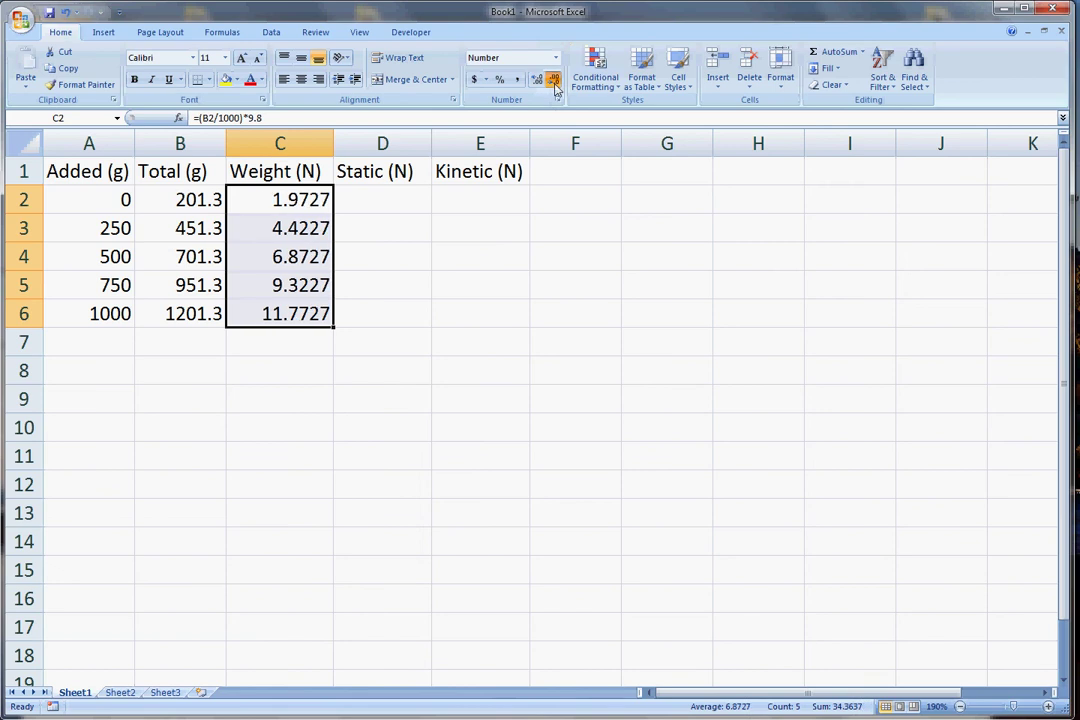
{"action": "left_click", "coordinate": [553, 80]}
{"action": "left_click", "coordinate": [553, 80]}
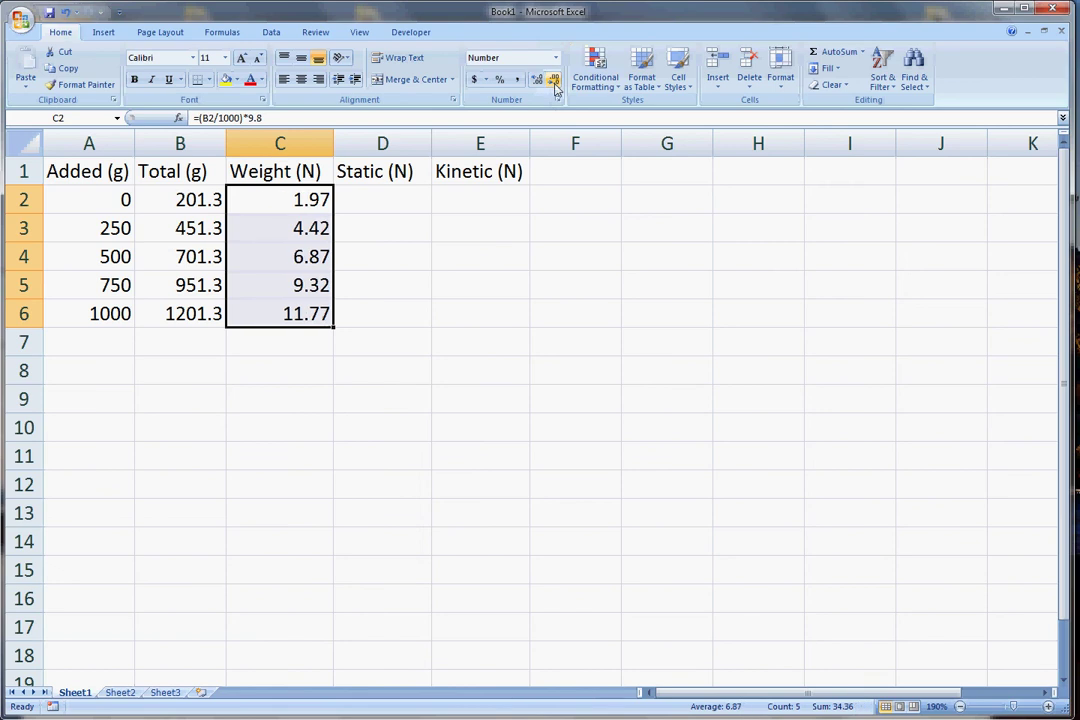
- Copy the friction readings in B2:C6 of Sheet2 and paste them as values only into Sheet1 starting at D2
{"action": "left_click", "coordinate": [390, 206]}
{"action": "left_click", "coordinate": [130, 690]}
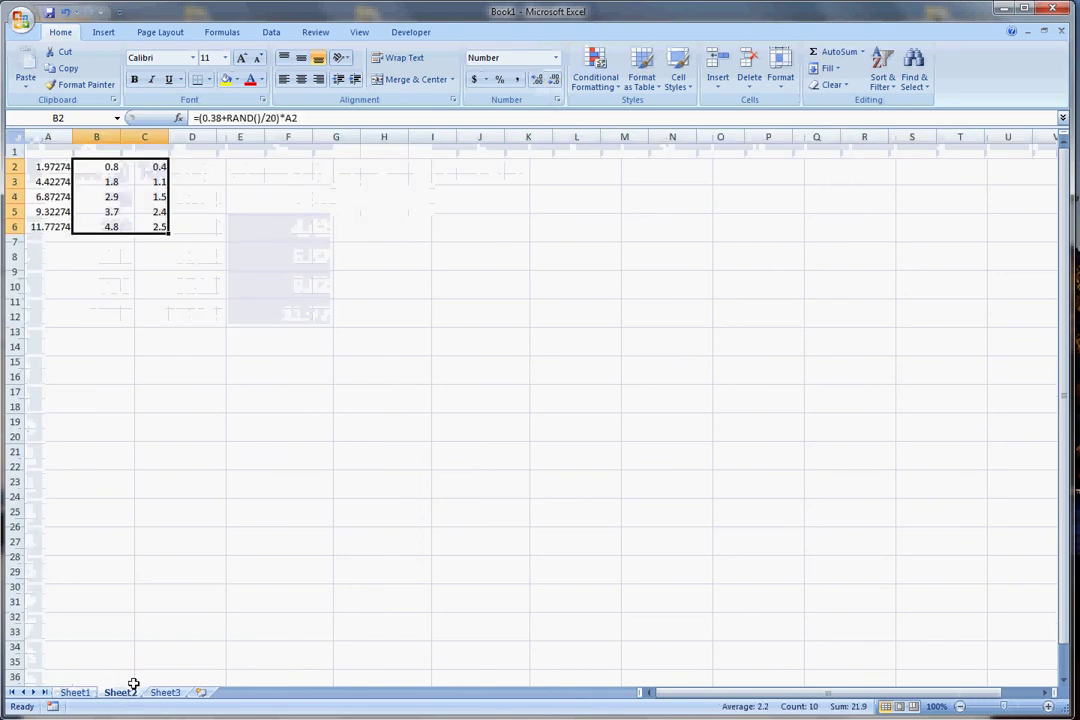
{"action": "key", "text": "ctrl+c"}
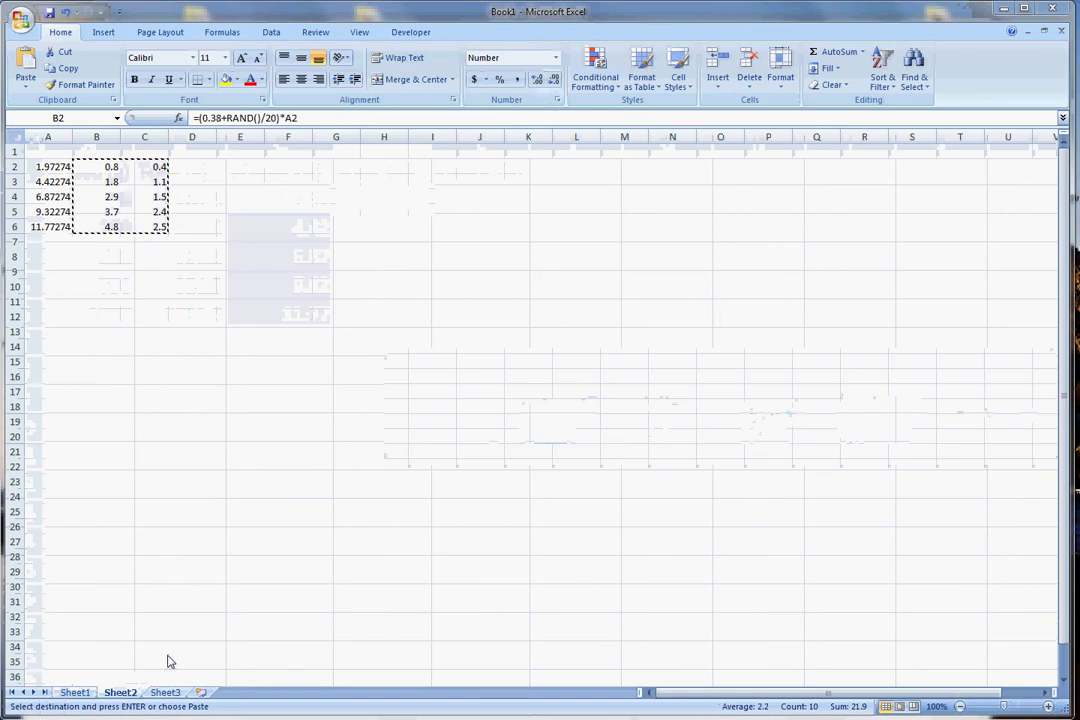
{"action": "left_click", "coordinate": [78, 692]}
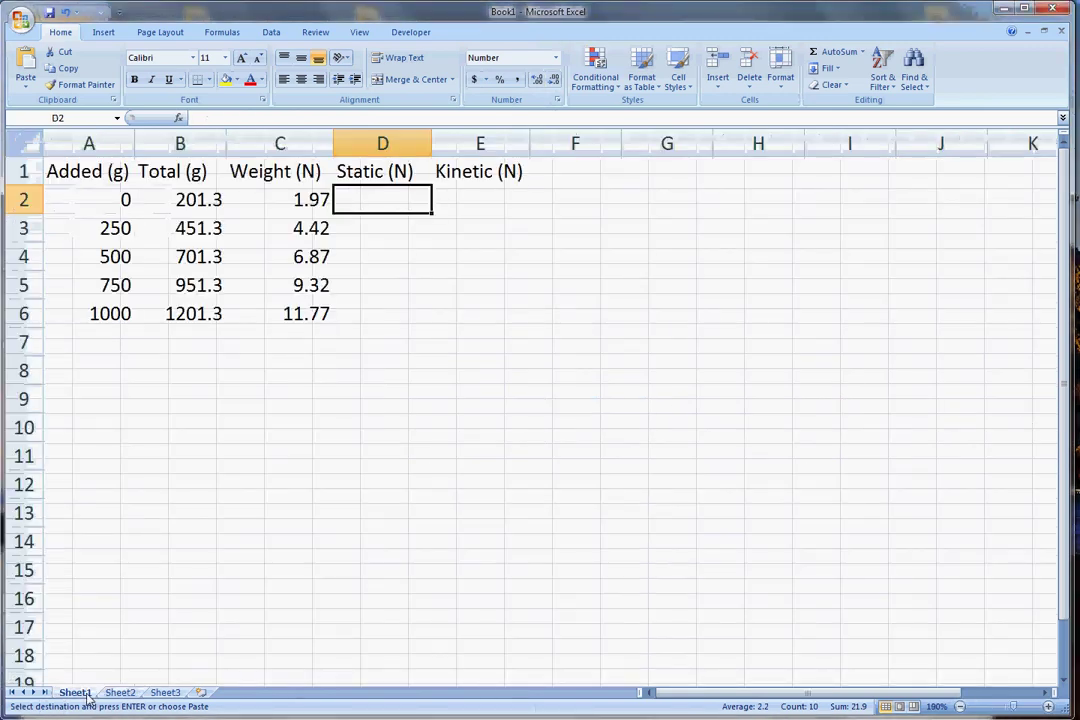
{"action": "right_click", "coordinate": [401, 207]}
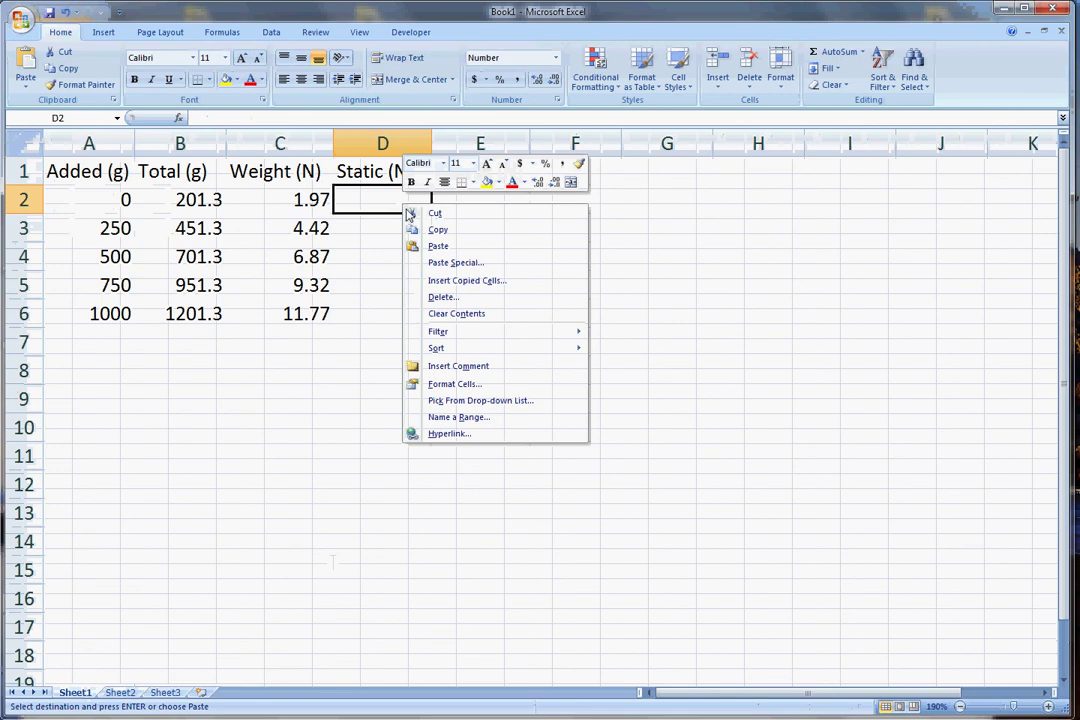
{"action": "left_click", "coordinate": [455, 263]}
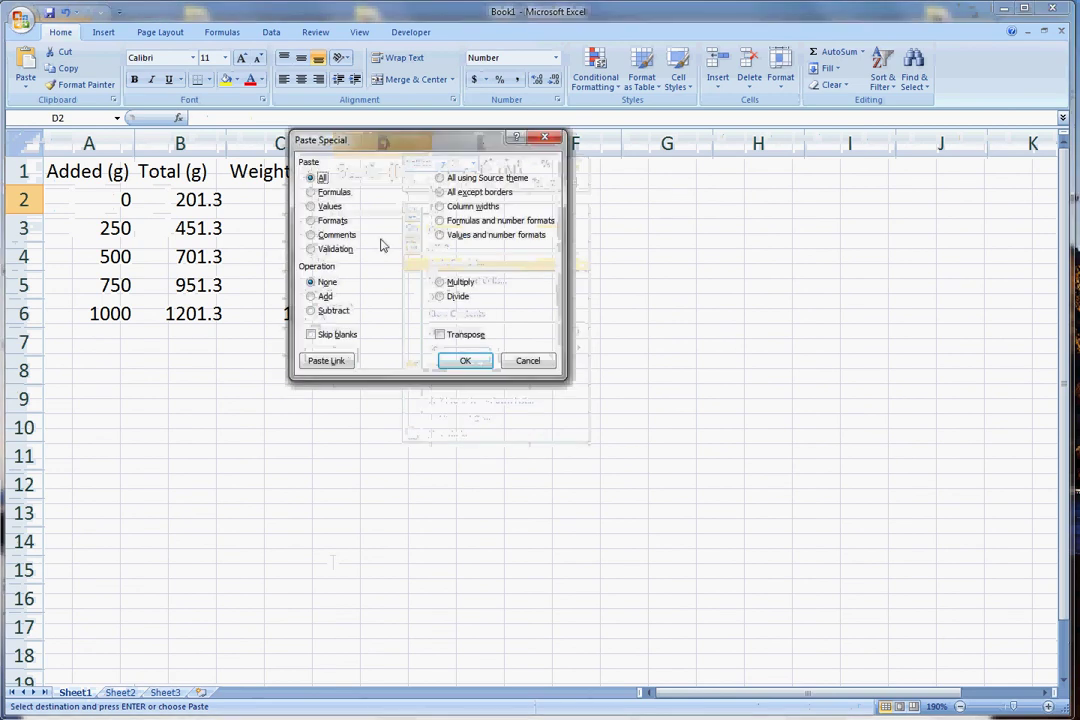
{"action": "left_click", "coordinate": [306, 207]}
{"action": "left_click", "coordinate": [457, 360]}
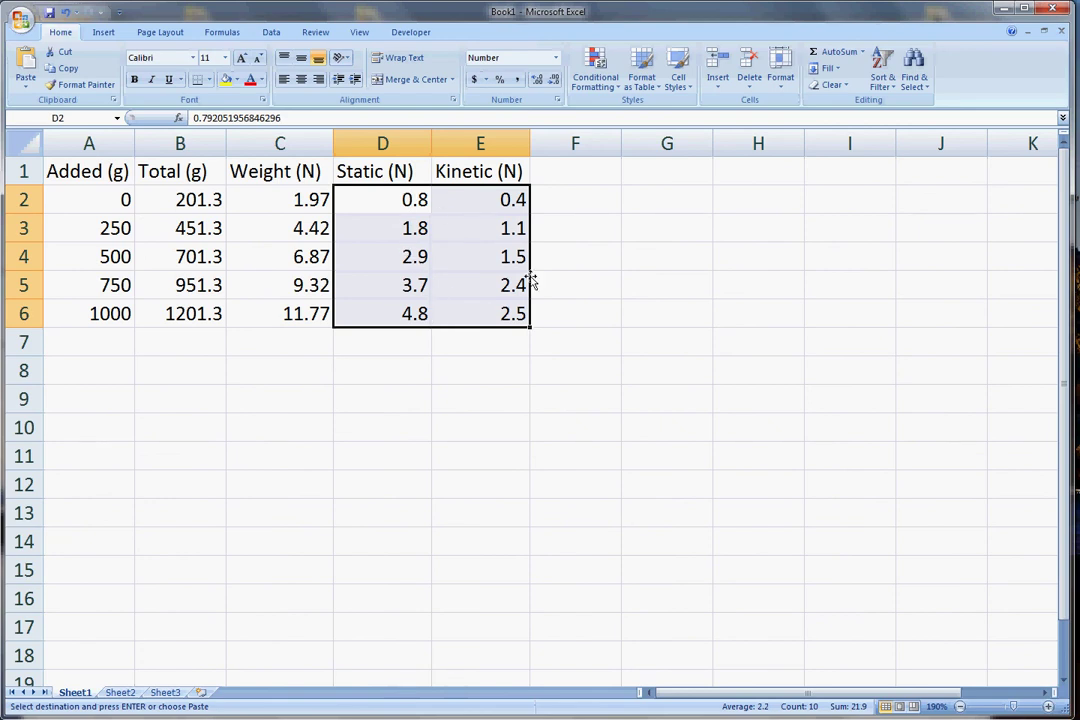
{"action": "left_click", "coordinate": [575, 297]}
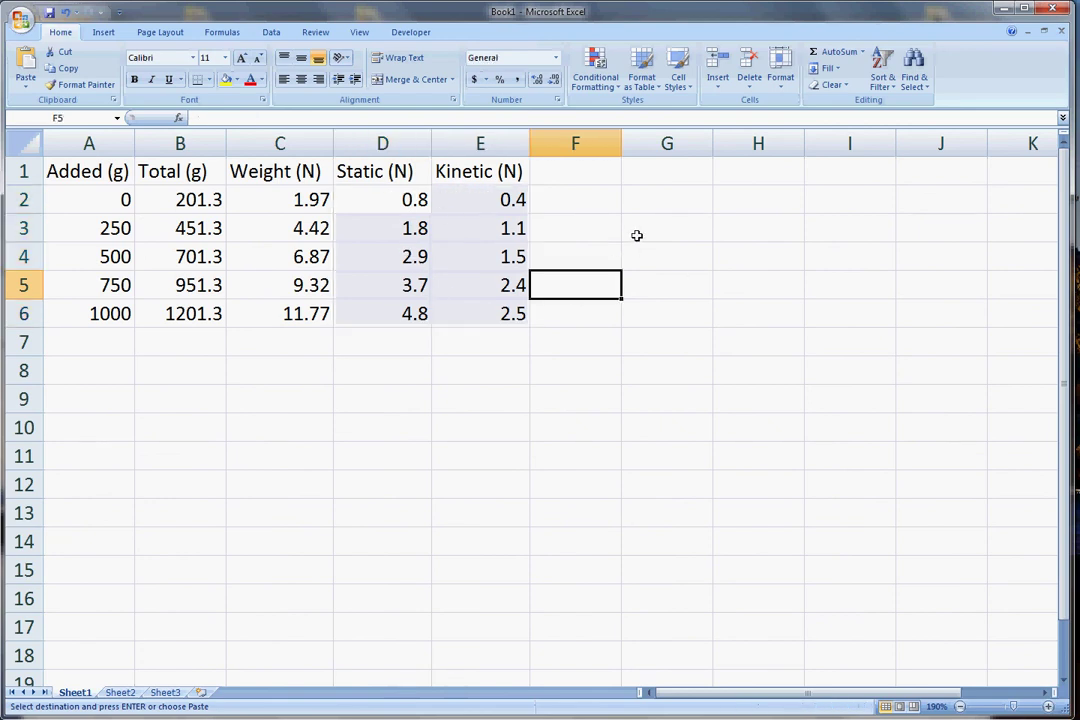
{"action": "left_click", "coordinate": [583, 178]}
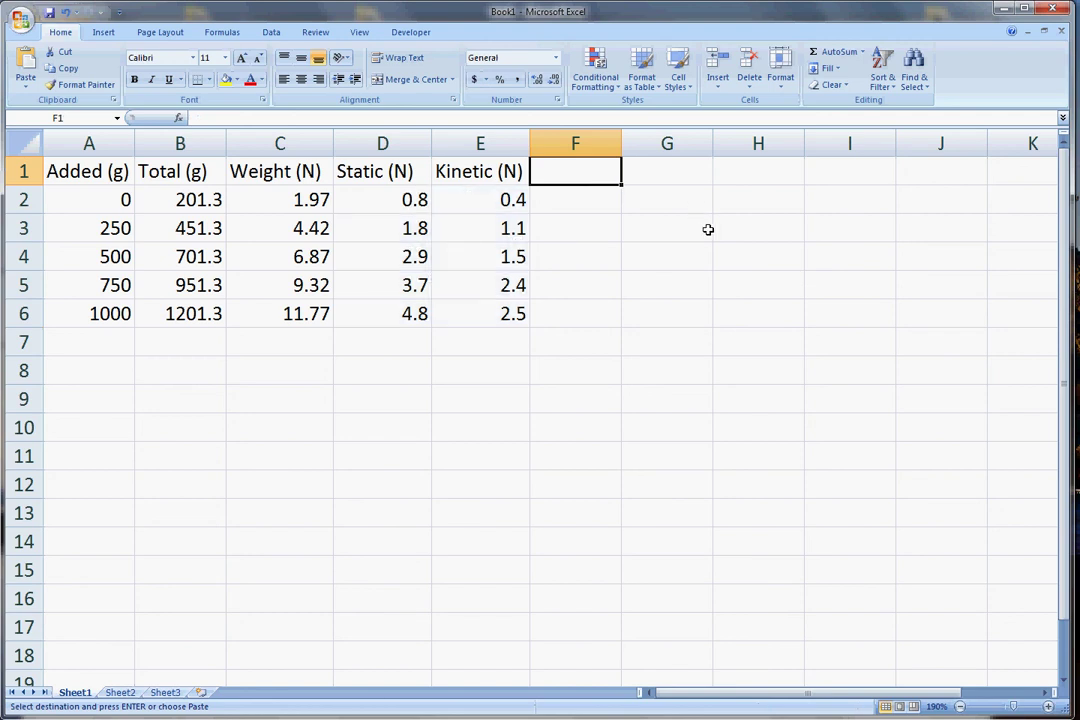
- Enter the headers Static mu in F1 and Kinetic mu in G1, and autofit the widths of columns F and G
{"action": "type", "text": "S"}
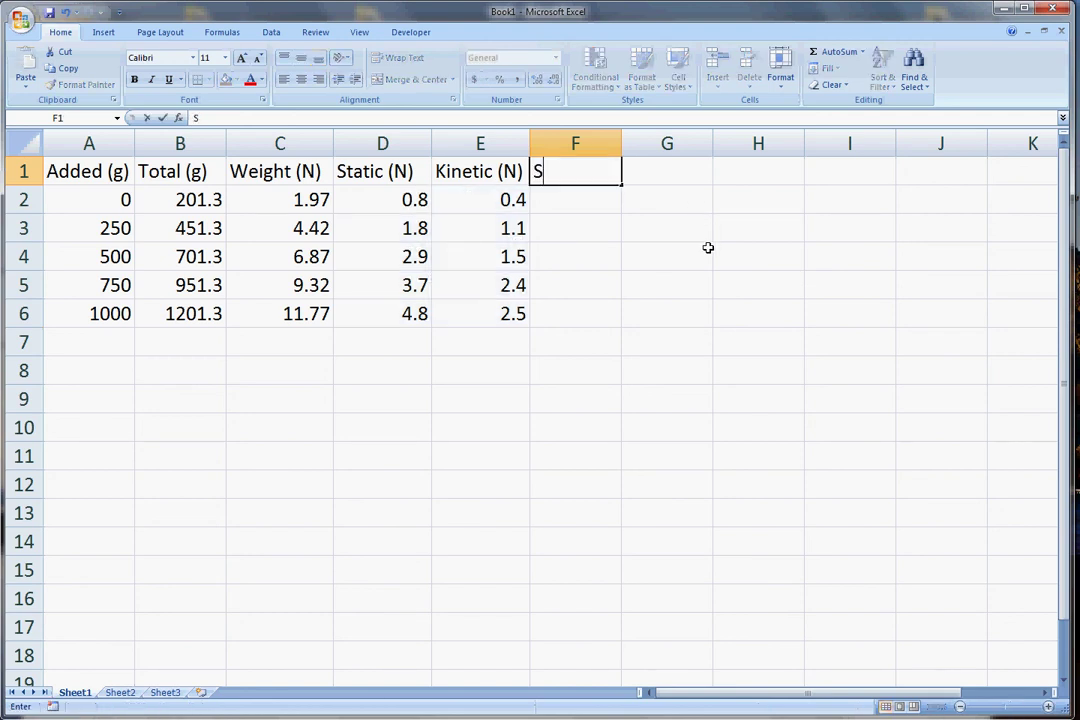
{"action": "type", "text": "tatic mu"}
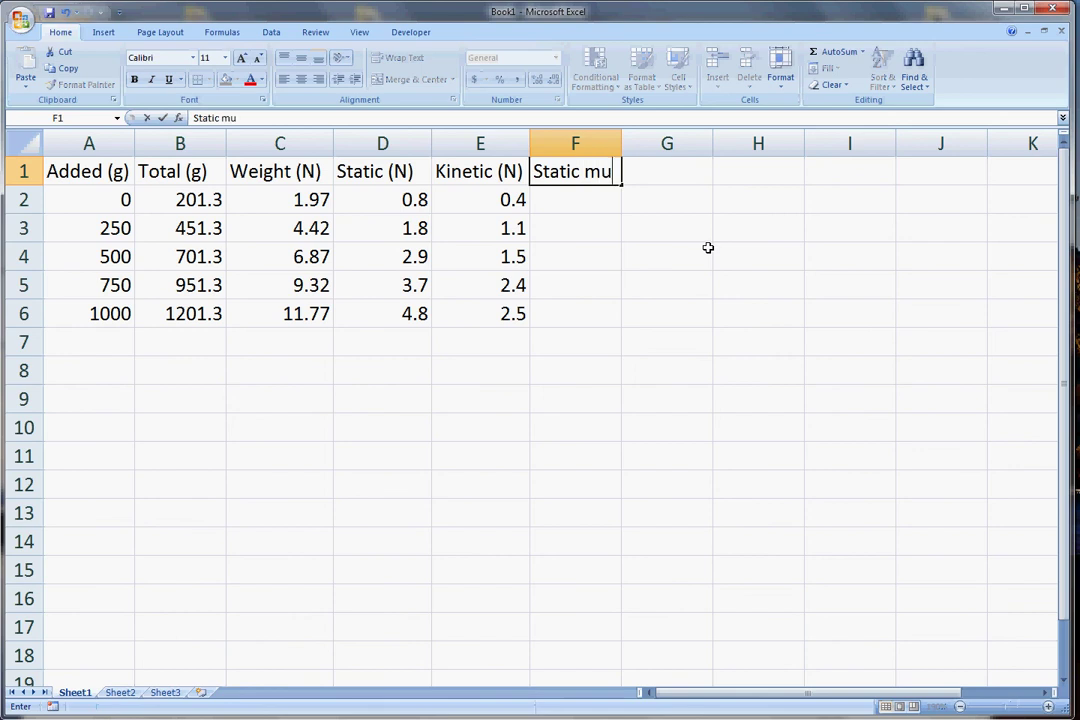
{"action": "key", "text": "Tab"}
{"action": "type", "text": "Kinteic"}
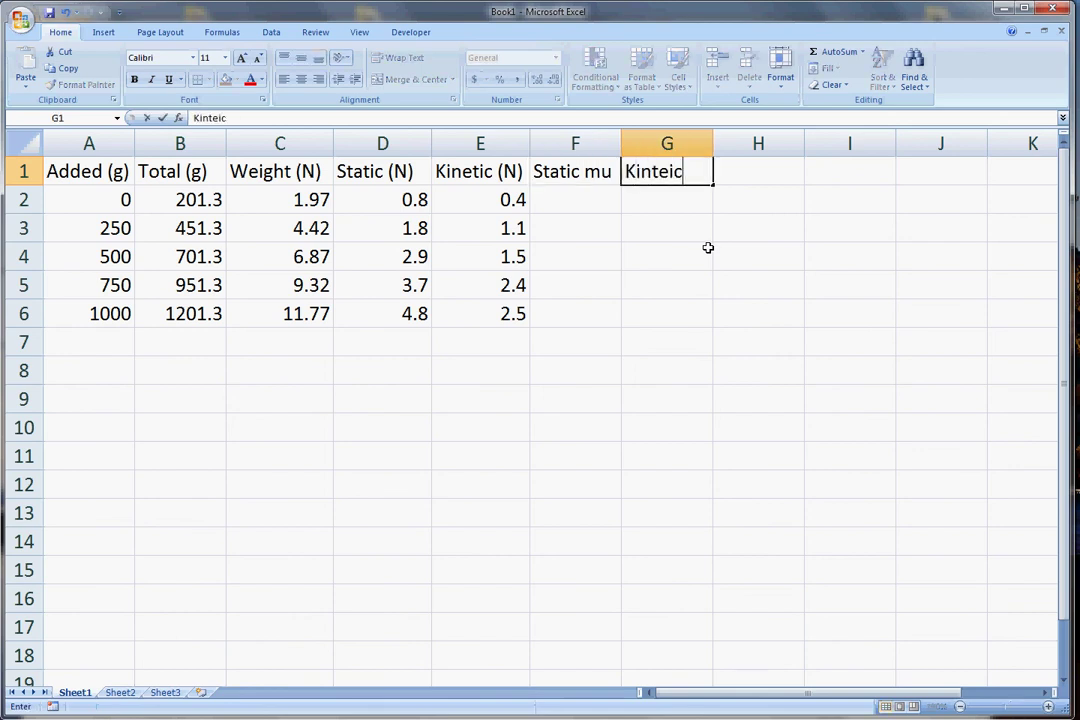
{"action": "key", "text": "BackSpace"}
{"action": "key", "text": "BackSpace"}
{"action": "key", "text": "BackSpace"}
{"action": "type", "text": "etic mu"}
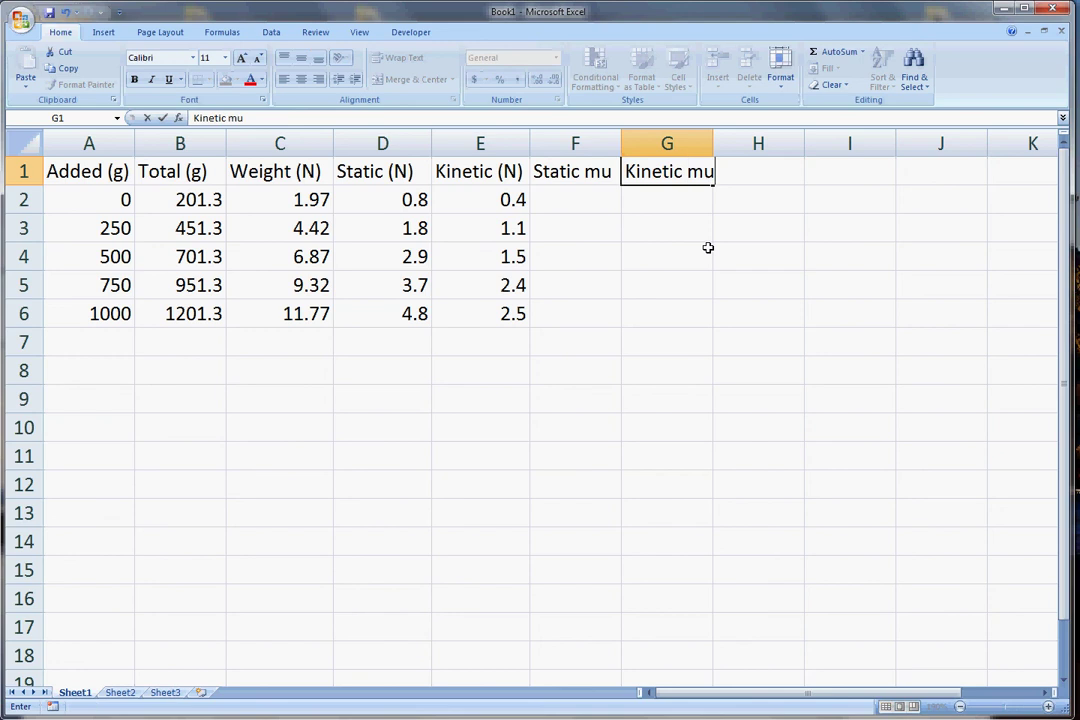
{"action": "left_click", "coordinate": [571, 200]}
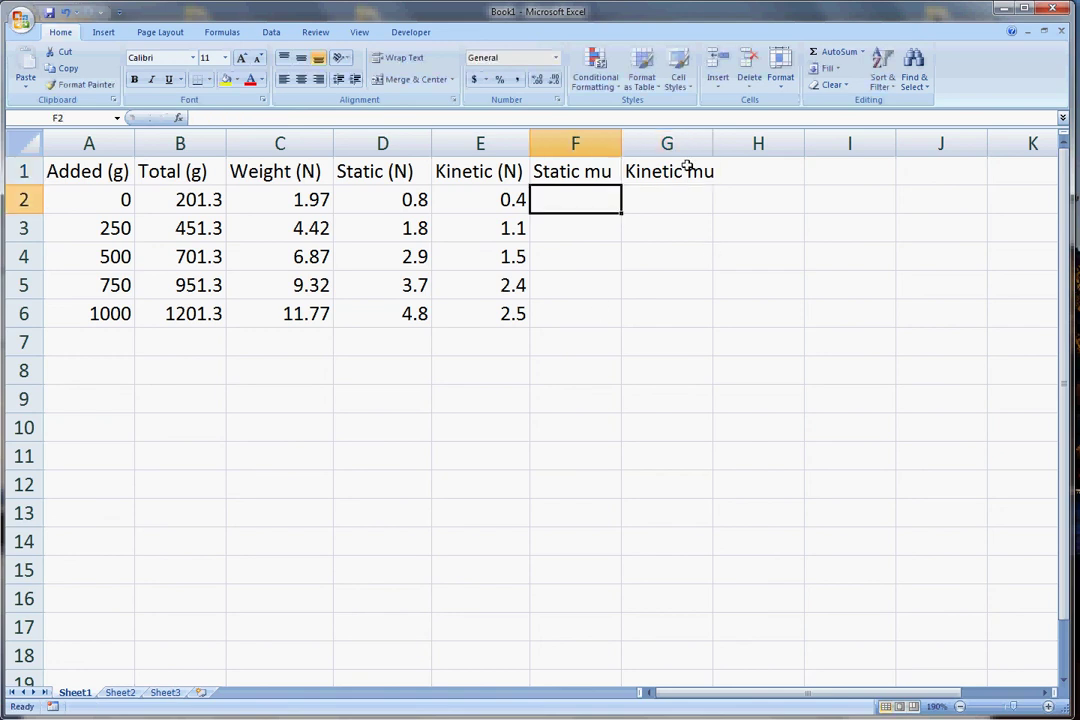
{"action": "double_click", "coordinate": [711, 143]}
{"action": "double_click", "coordinate": [622, 144]}
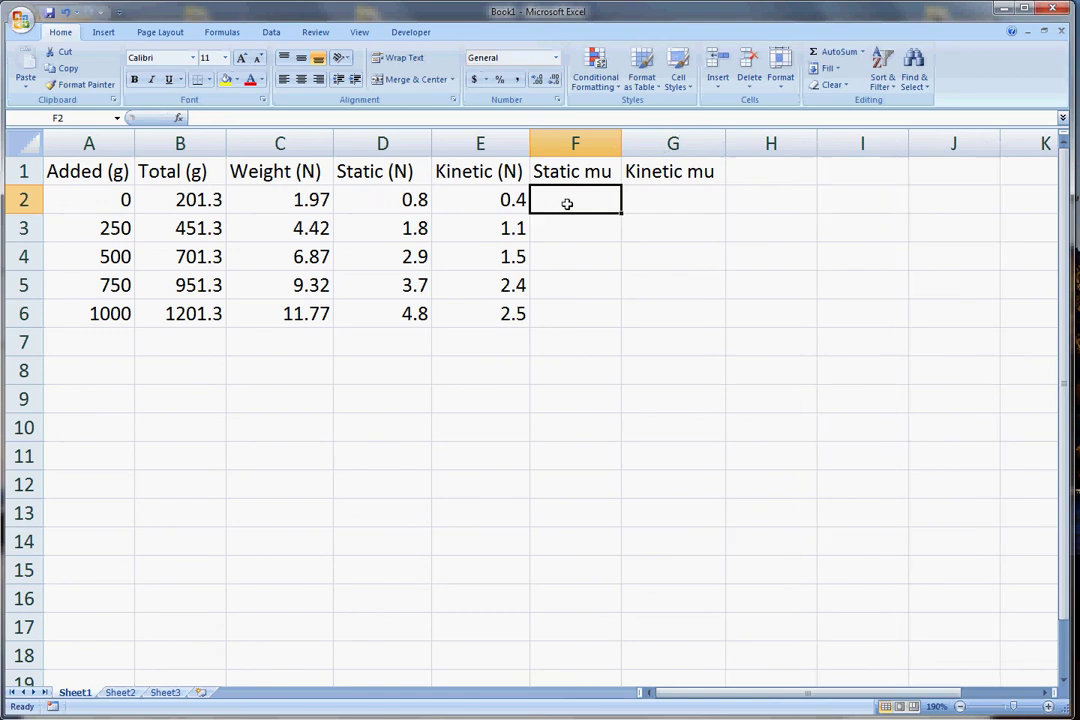
- Calculate the static friction coefficient in F2 with the formula =D2/C2
{"action": "type", "text": "="}
{"action": "left_click", "coordinate": [398, 201]}
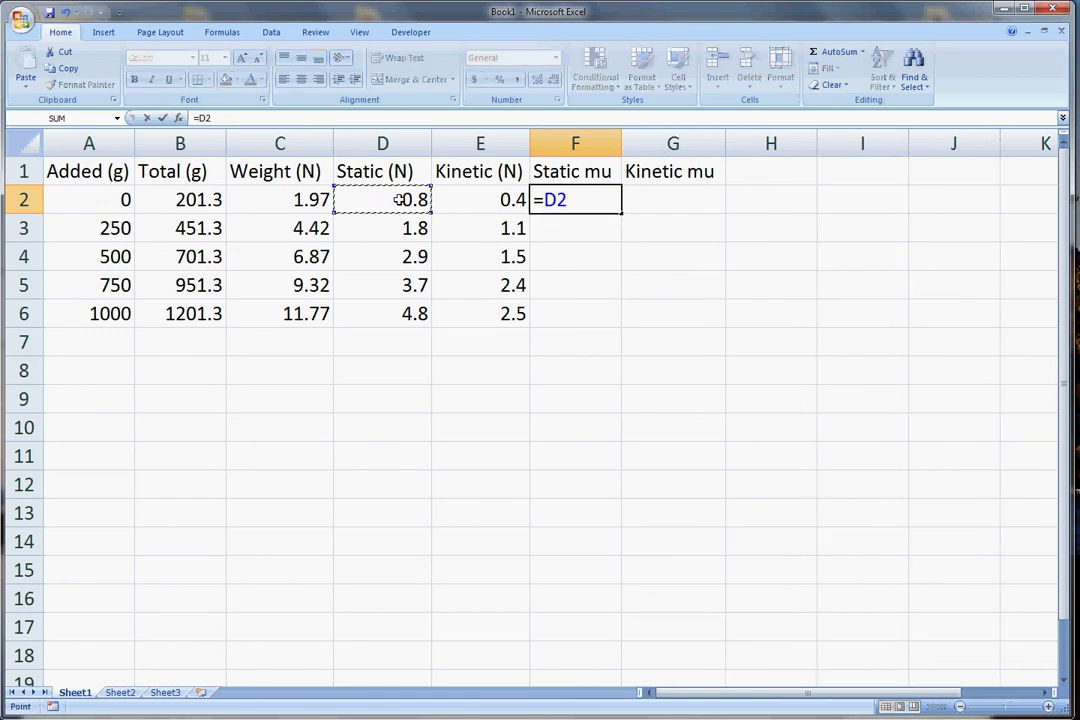
{"action": "type", "text": "/"}
{"action": "left_click", "coordinate": [300, 199]}
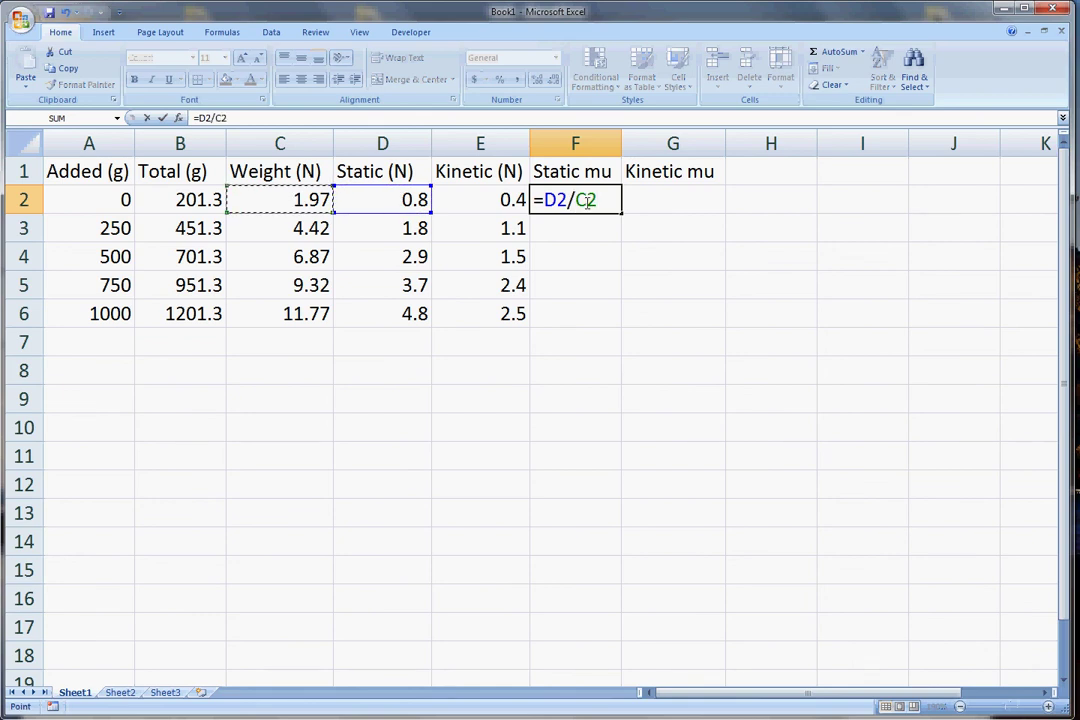
{"action": "key", "text": "Return"}
- Calculate the kinetic friction coefficient in G2 with the formula =E2/C2, and fill F2:G2 down to row 6
{"action": "left_click", "coordinate": [665, 200]}
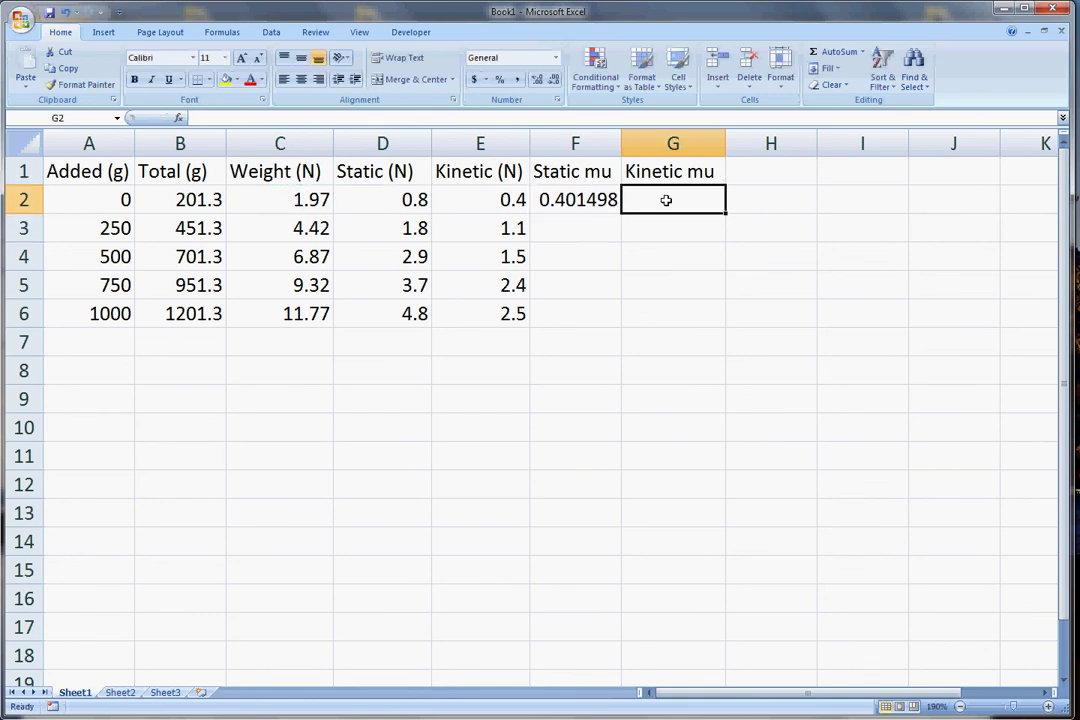
{"action": "type", "text": "="}
{"action": "left_click", "coordinate": [503, 200]}
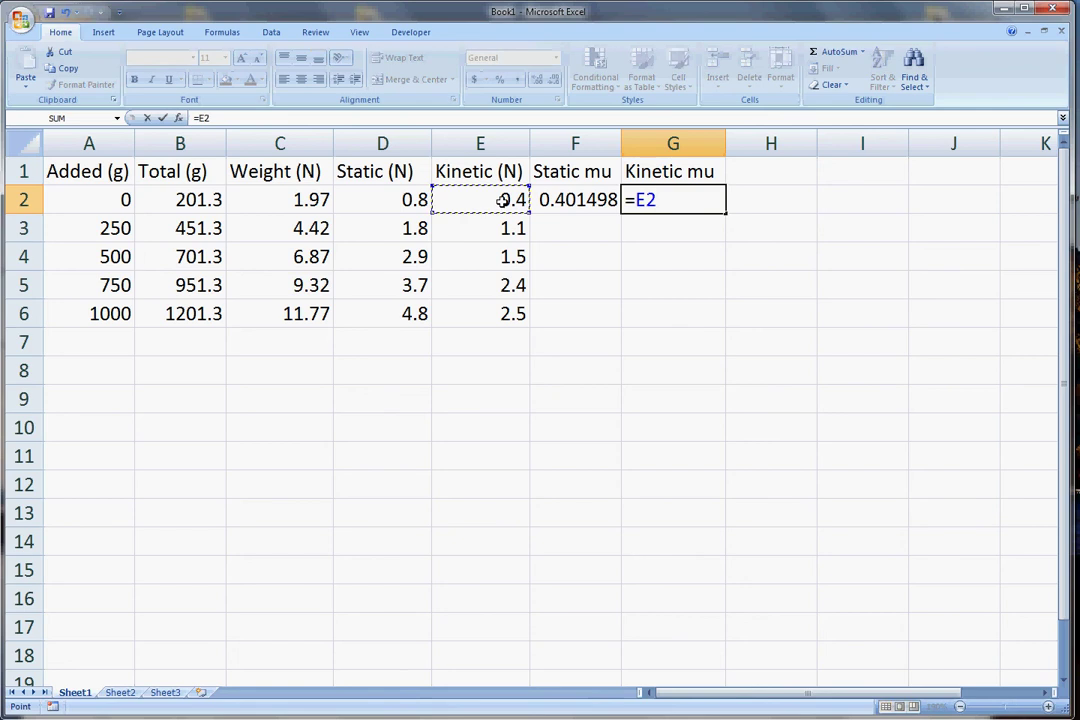
{"action": "type", "text": "/"}
{"action": "left_click", "coordinate": [305, 200]}
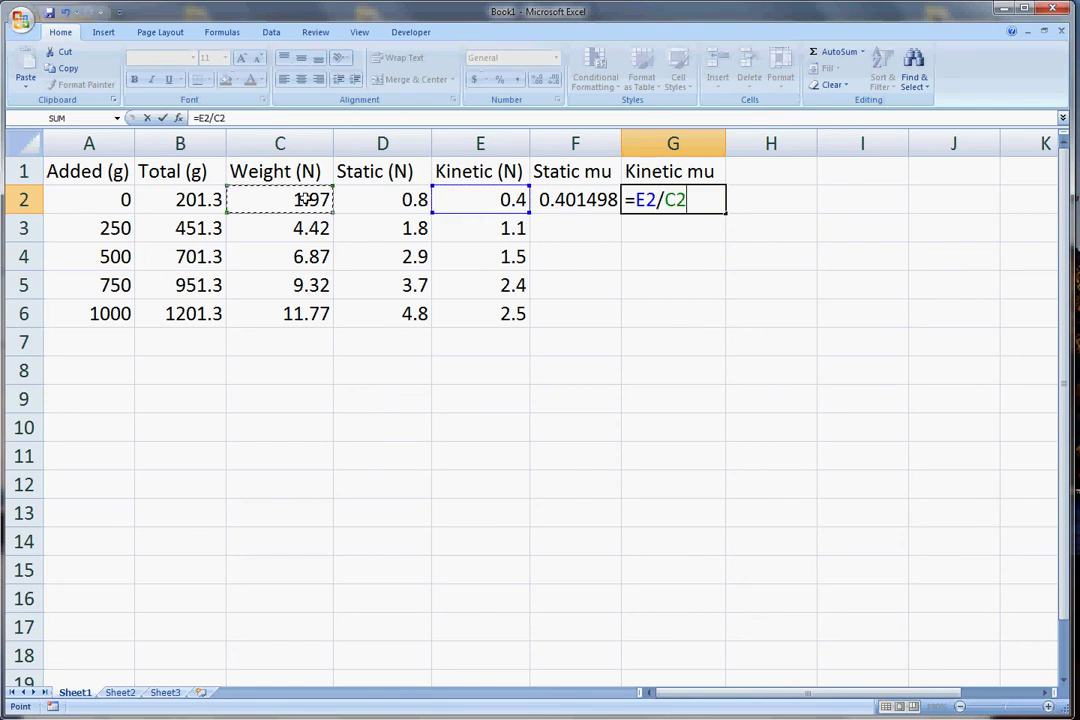
{"action": "key", "text": "Return"}
{"action": "left_click", "coordinate": [572, 201]}
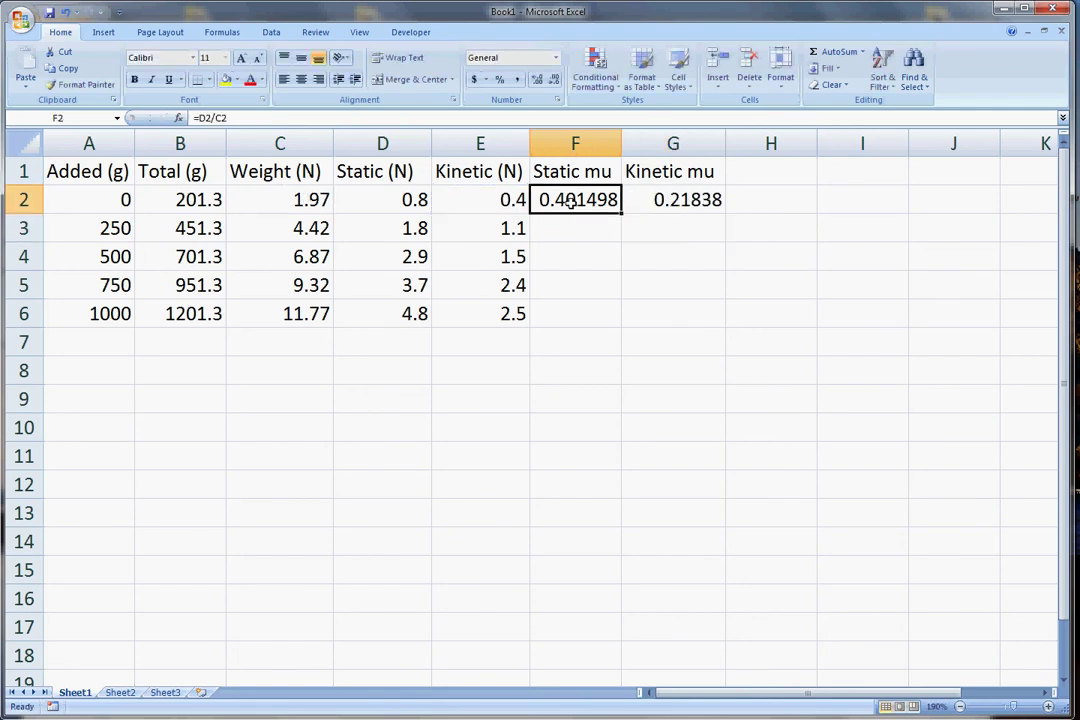
{"action": "left_click_drag", "start_coordinate": [585, 201], "coordinate": [714, 316]}
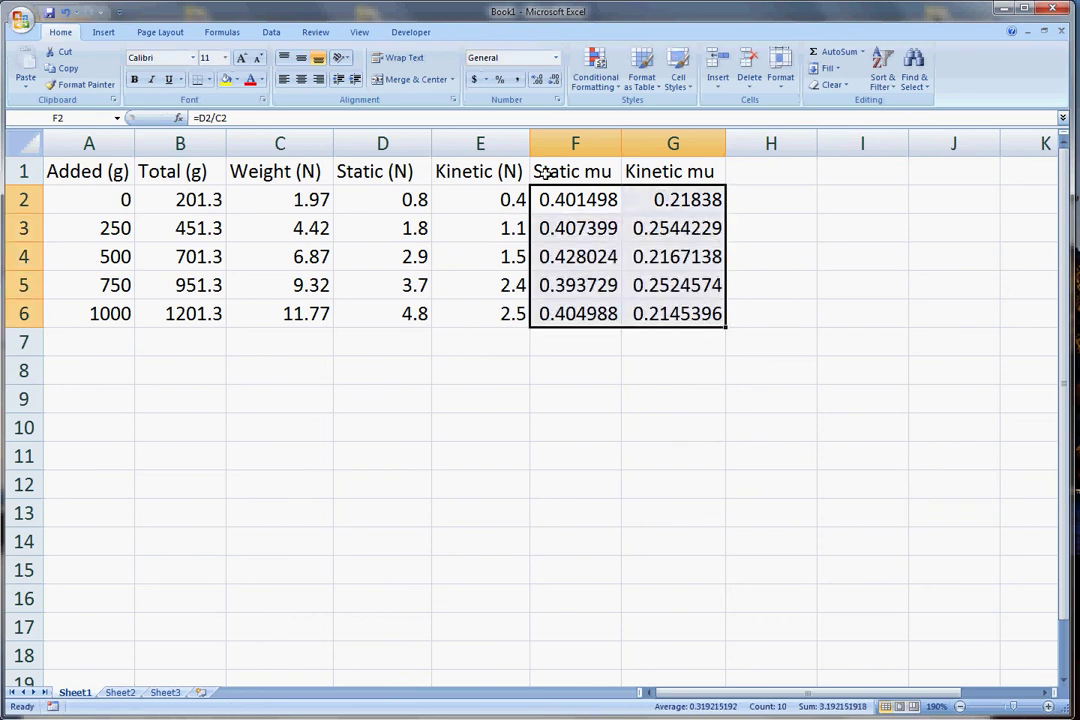
- Reduce the friction coefficients in F2:G6 to two decimal places
{"action": "left_click", "coordinate": [552, 80]}
{"action": "left_click", "coordinate": [552, 80]}
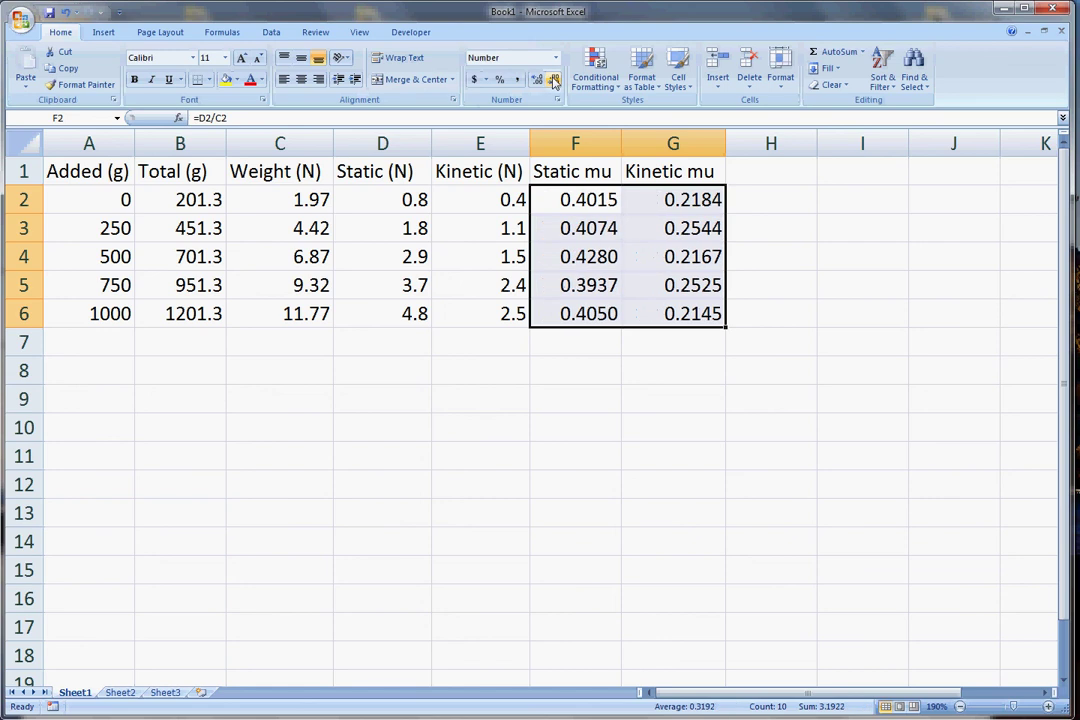
{"action": "left_click", "coordinate": [552, 80]}
{"action": "left_click", "coordinate": [552, 80]}
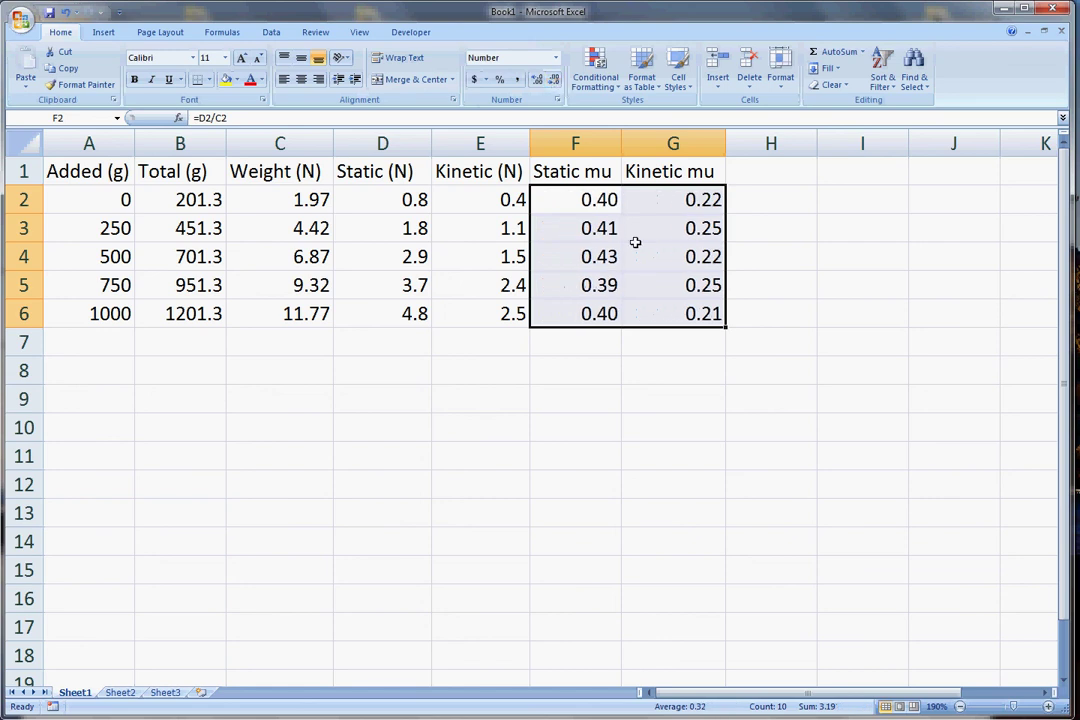
{"action": "left_click", "coordinate": [775, 221]}
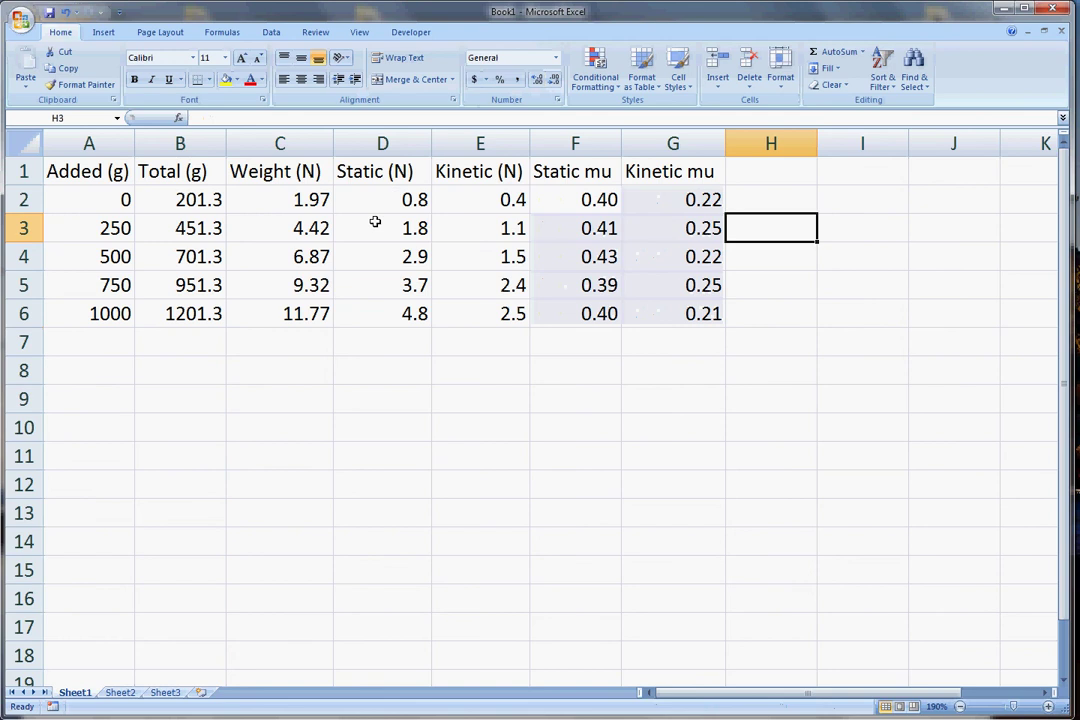
{"action": "left_click_drag", "start_coordinate": [383, 201], "coordinate": [473, 313]}
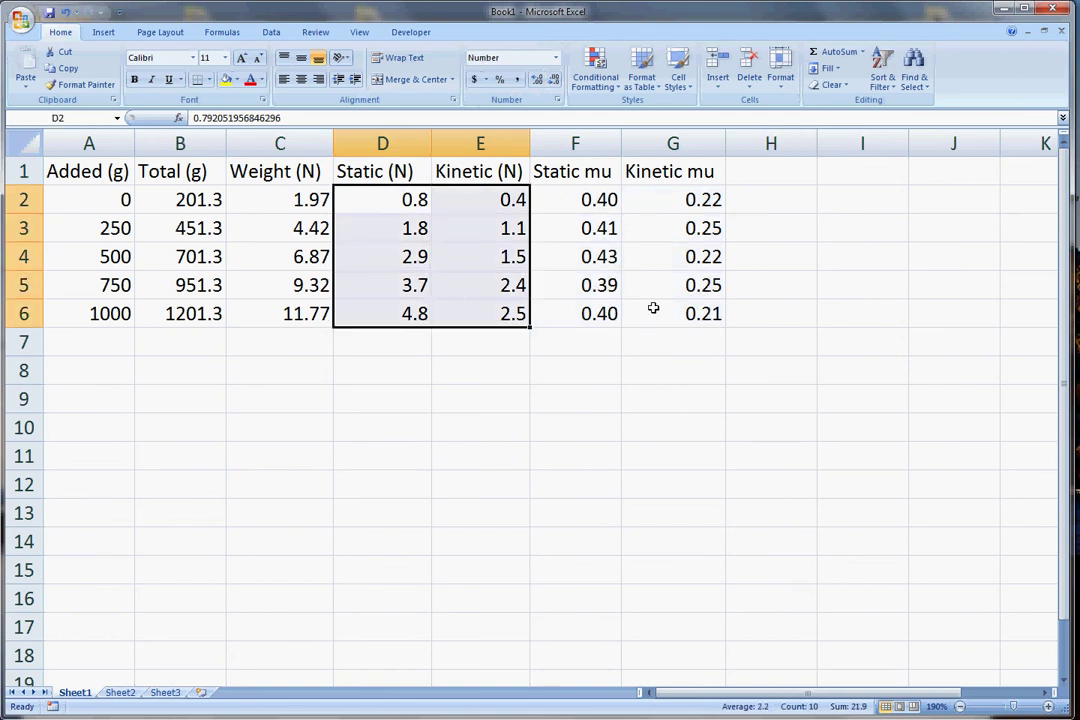
{"action": "left_click", "coordinate": [645, 353]}
- Insert a markers-only scatter chart from the weight, static and kinetic force data in C1:E6
{"action": "scroll", "coordinate": [645, 353], "scroll_direction": "down", "scroll_amount": 6}
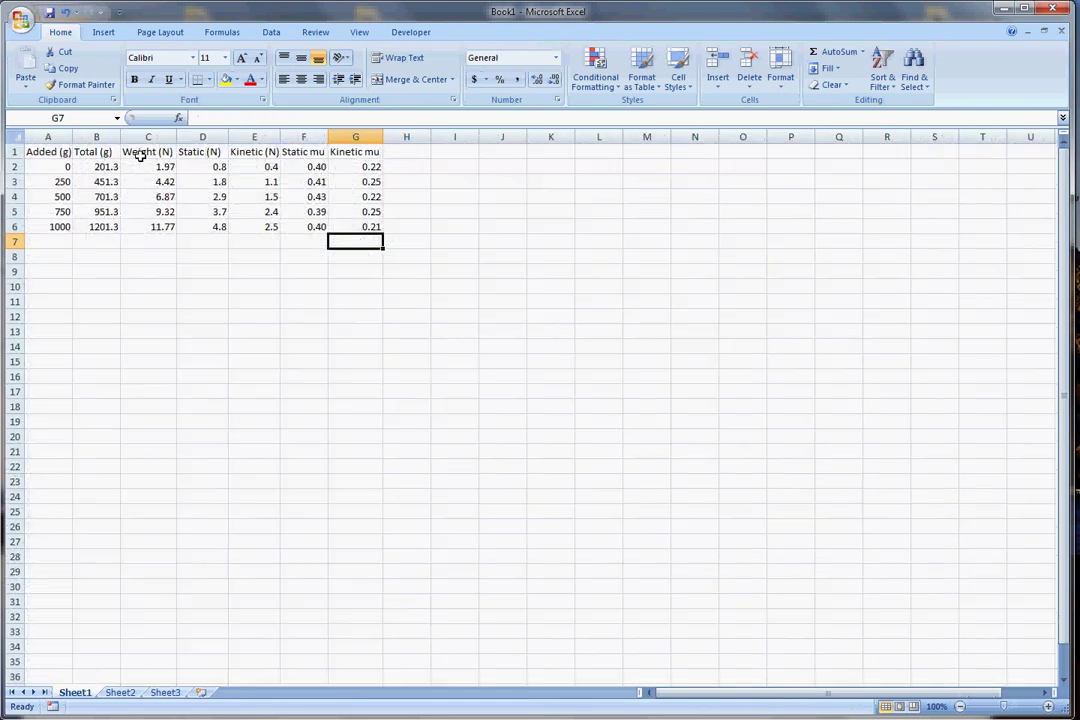
{"action": "left_click_drag", "start_coordinate": [141, 156], "coordinate": [260, 228]}
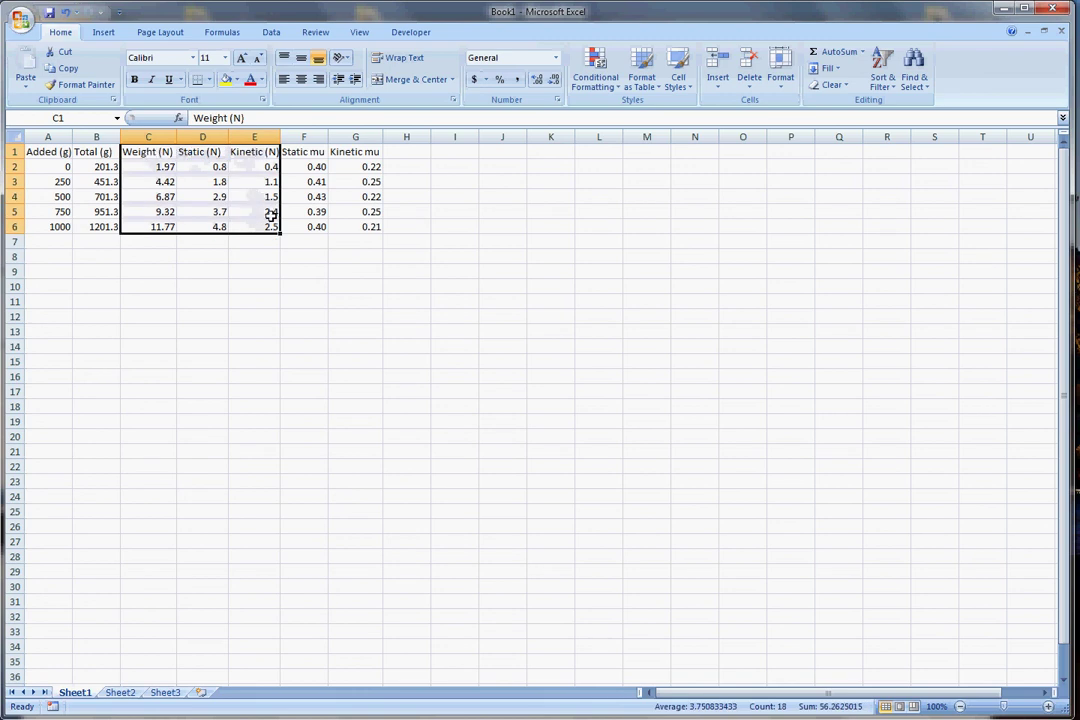
{"action": "left_click", "coordinate": [104, 36]}
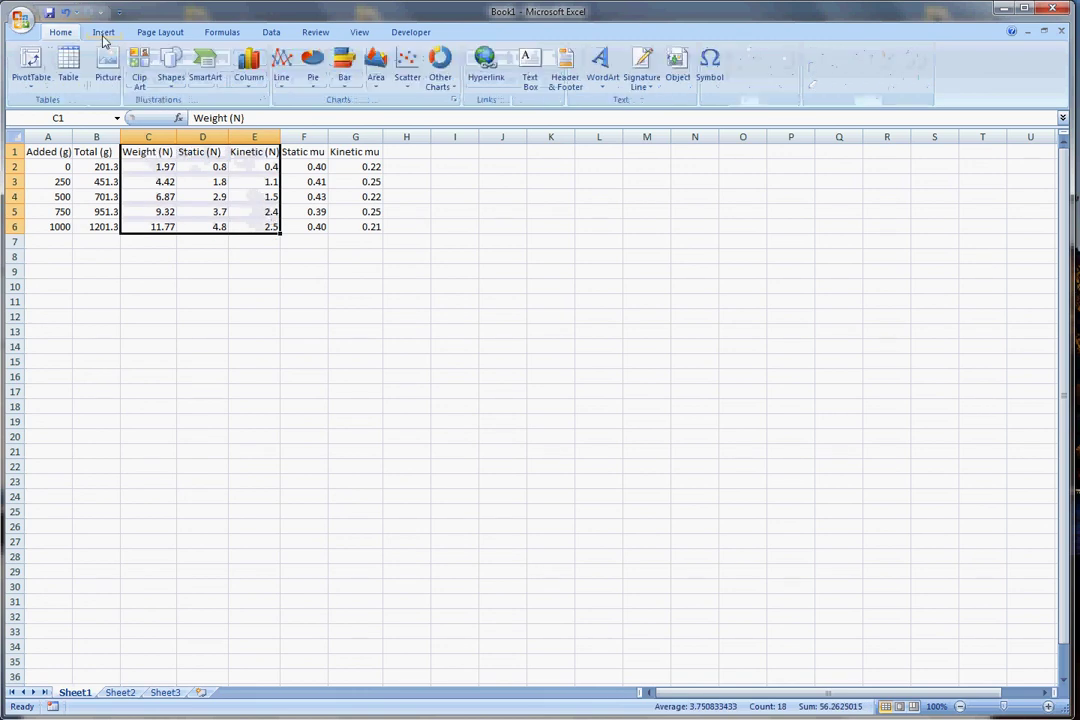
{"action": "left_click", "coordinate": [408, 68]}
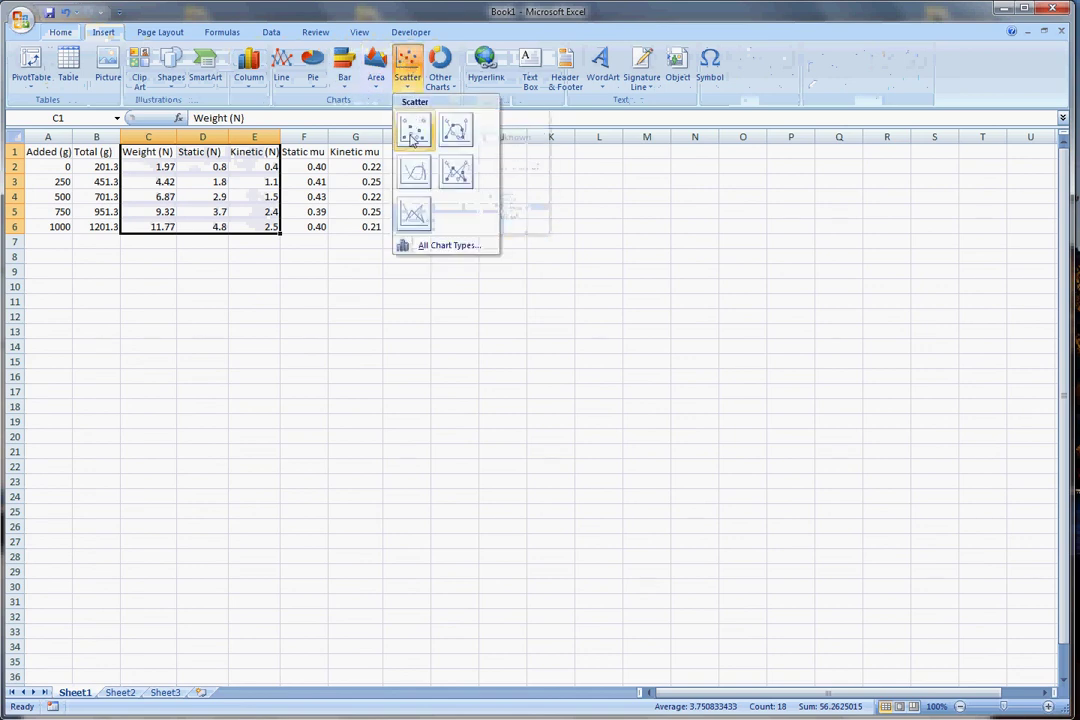
{"action": "left_click", "coordinate": [414, 135]}
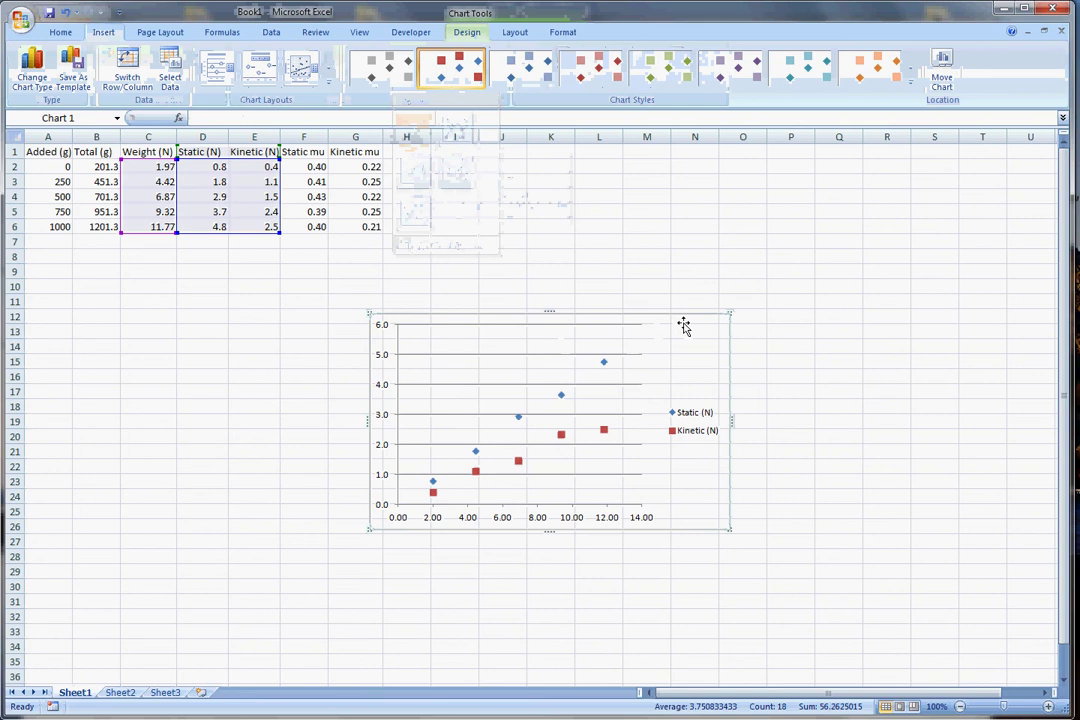
- Move the scatter chart directly beneath the data table, starting around row 7 in column A, and deselect it
{"action": "left_click_drag", "start_coordinate": [679, 322], "coordinate": [345, 253]}
{"action": "left_click", "coordinate": [482, 285]}
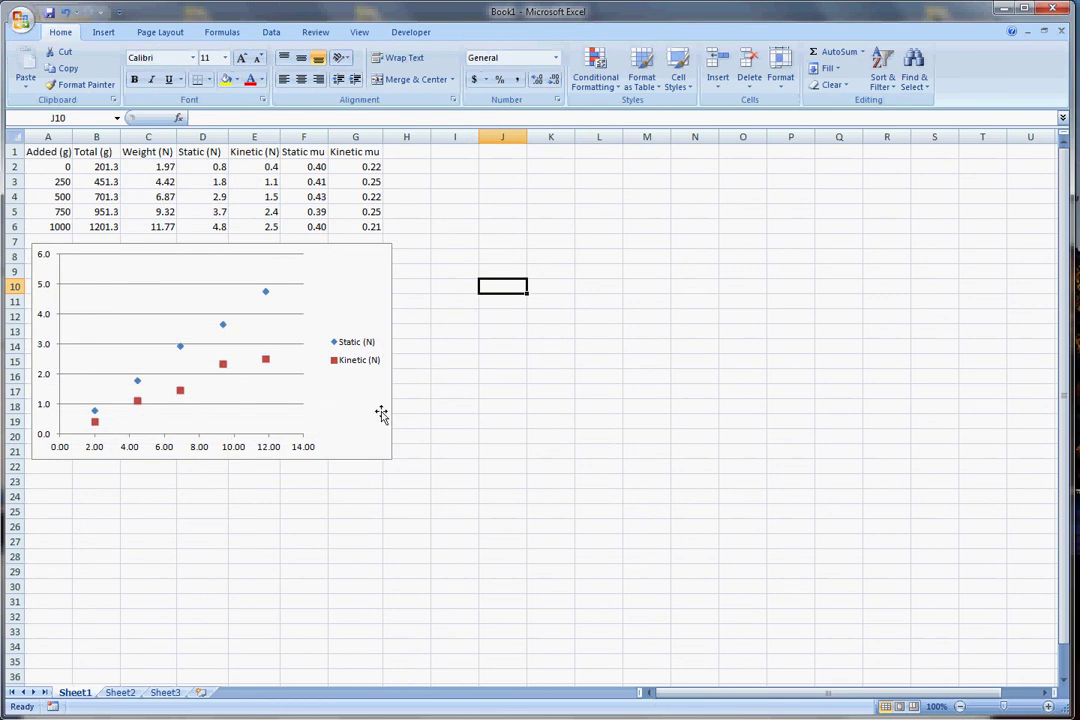
{"action": "left_click", "coordinate": [322, 494]}
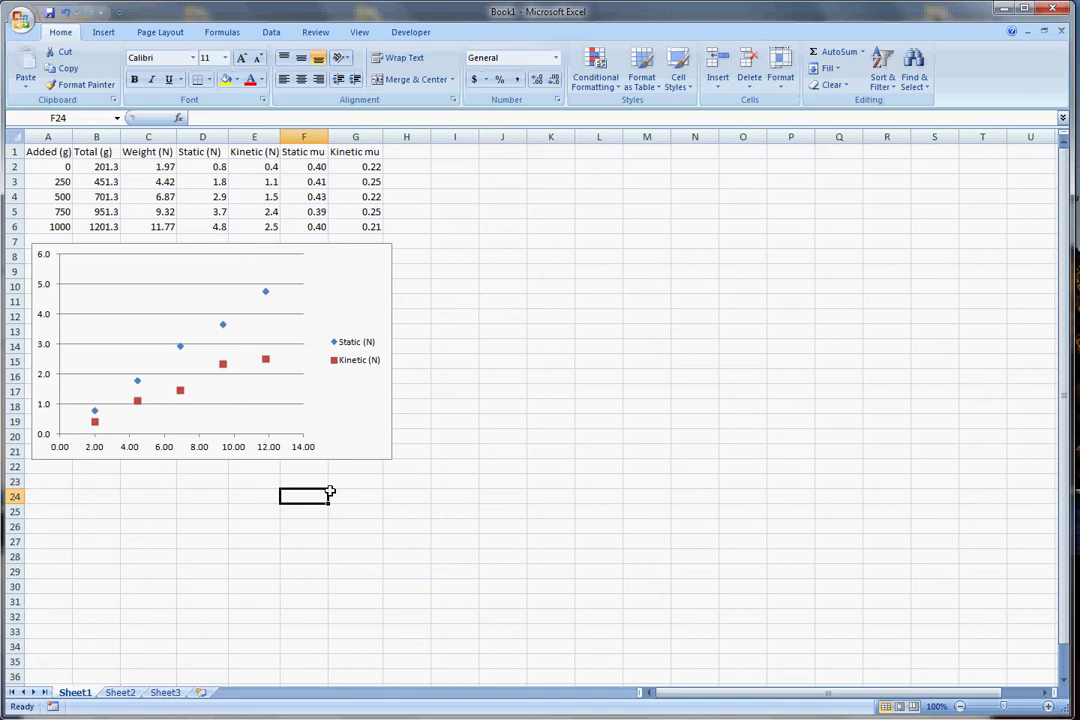
- Show the page breaks by opening and closing the print preview, and enlarge the chart to column I and row 34 within the first page
{"action": "left_click", "coordinate": [21, 22]}
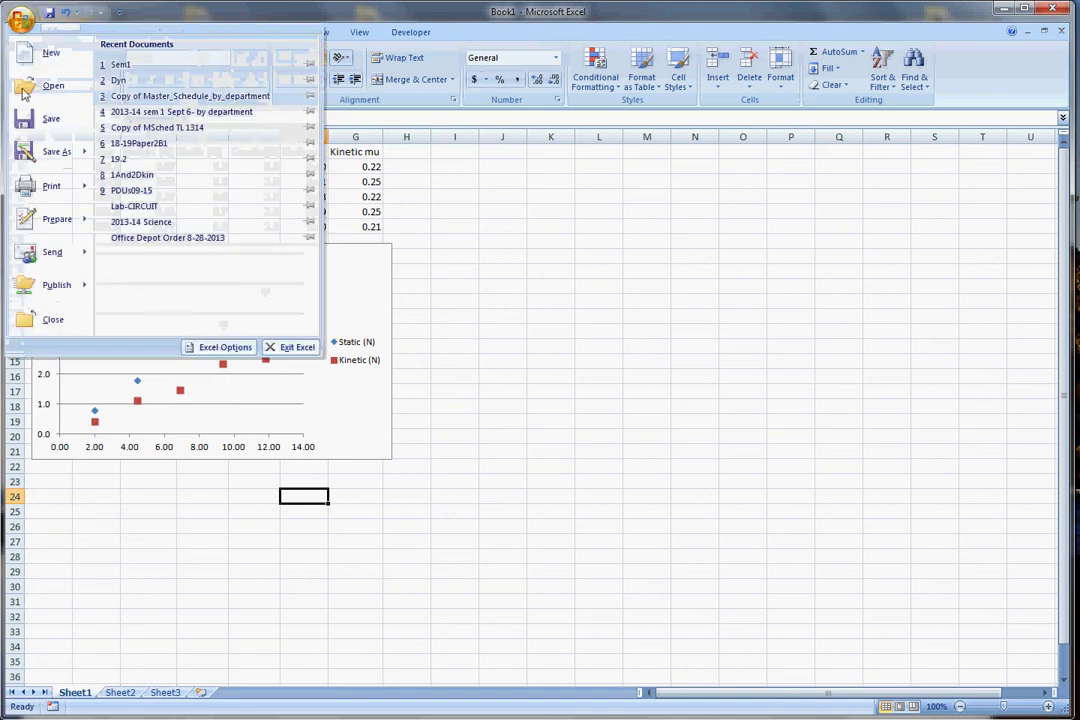
{"action": "left_click", "coordinate": [148, 157]}
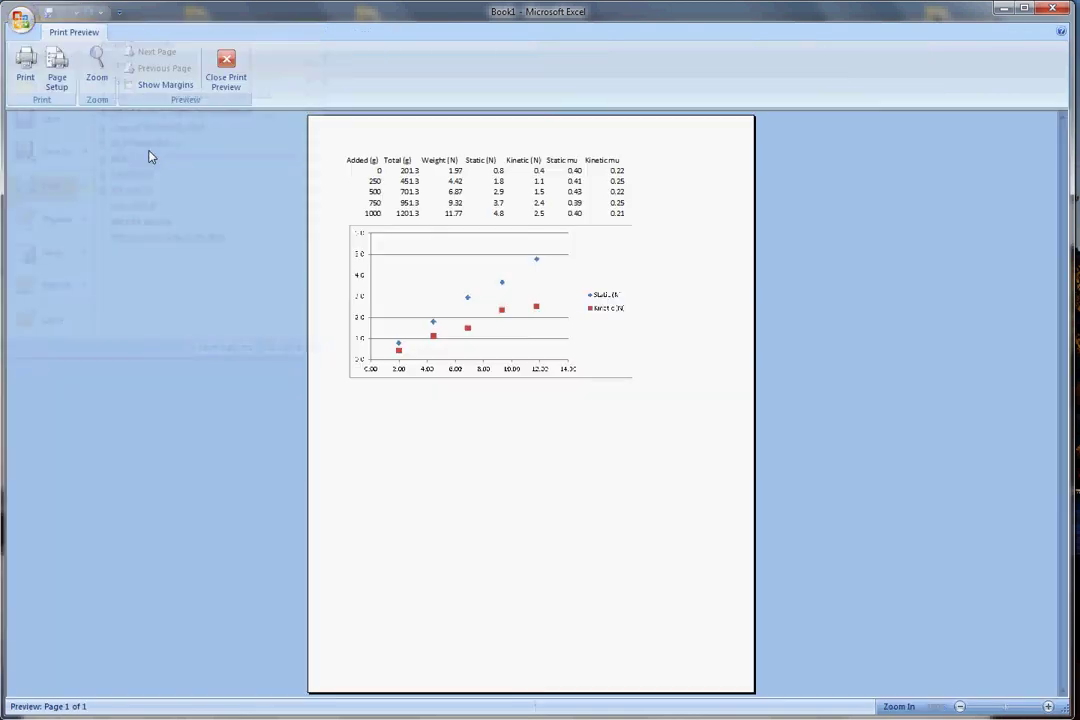
{"action": "left_click", "coordinate": [222, 68]}
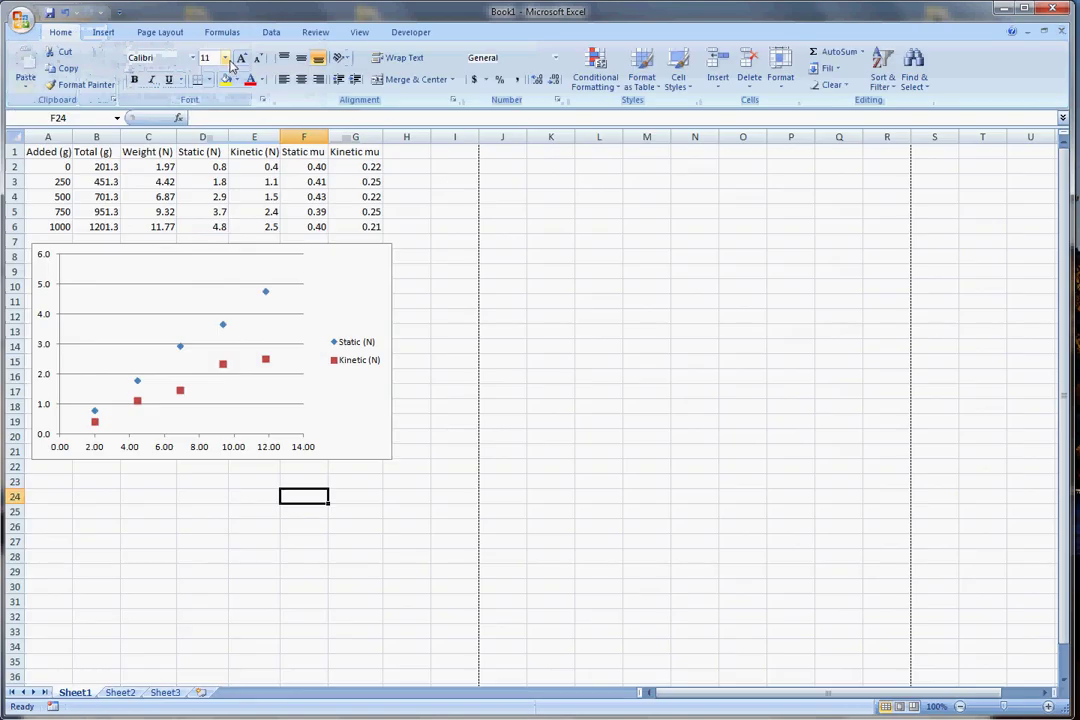
{"action": "left_click", "coordinate": [390, 372]}
{"action": "left_click_drag", "start_coordinate": [389, 459], "coordinate": [468, 652]}
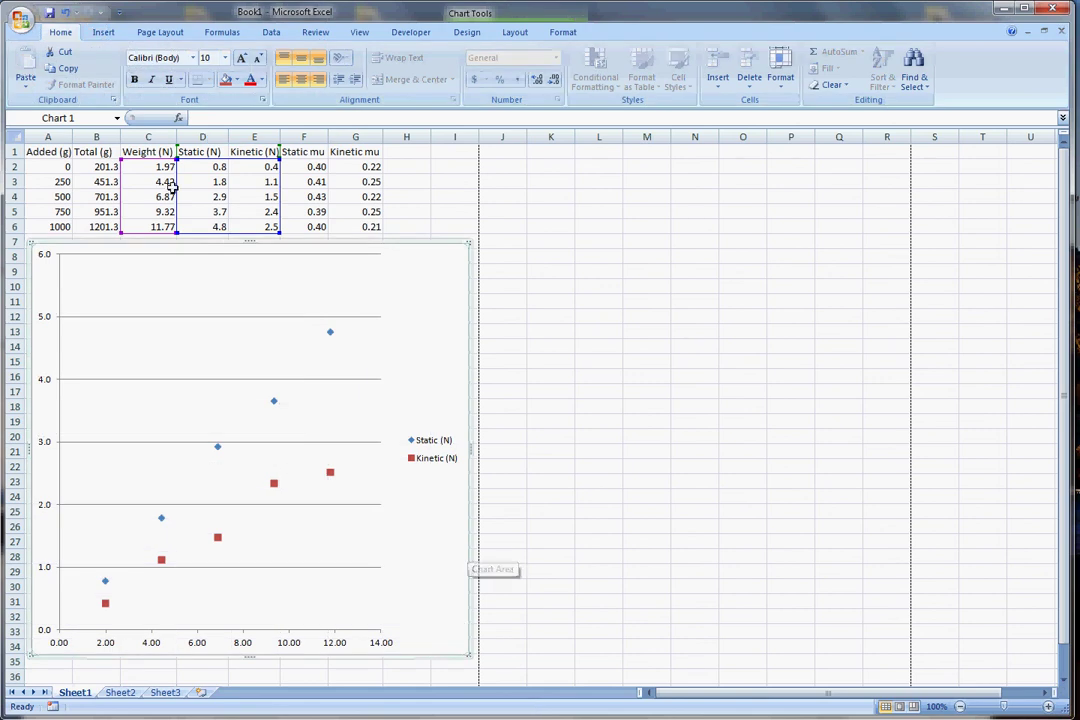
- Add a chart title above the plot area of the scatter chart
{"action": "left_click", "coordinate": [519, 34]}
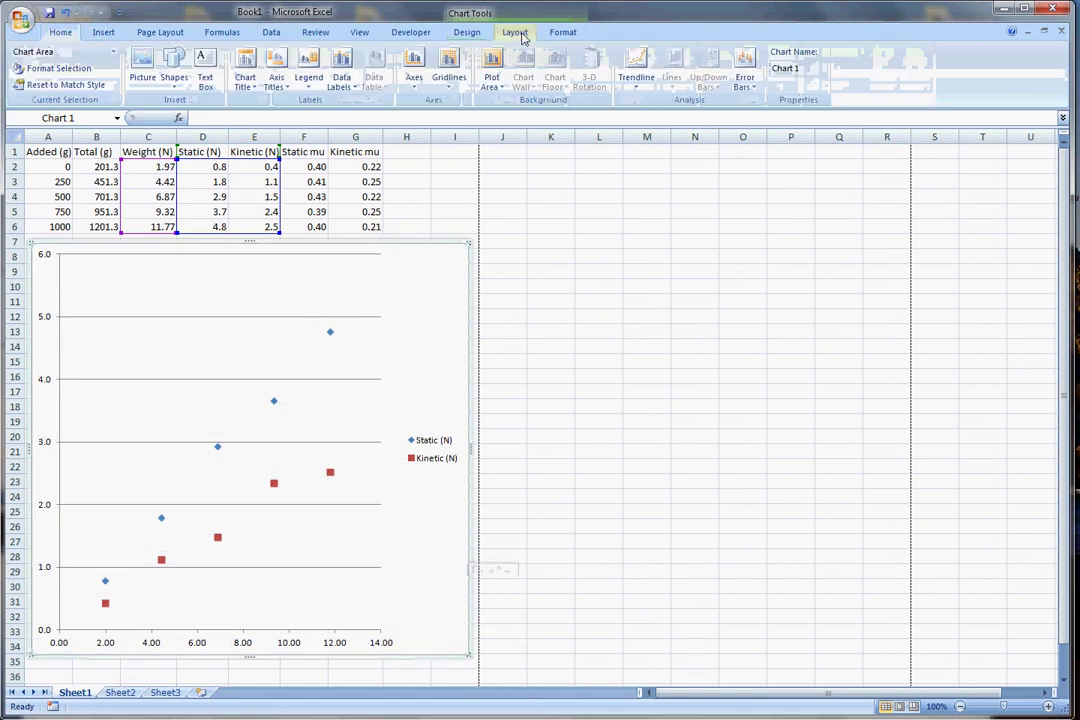
{"action": "left_click", "coordinate": [246, 72]}
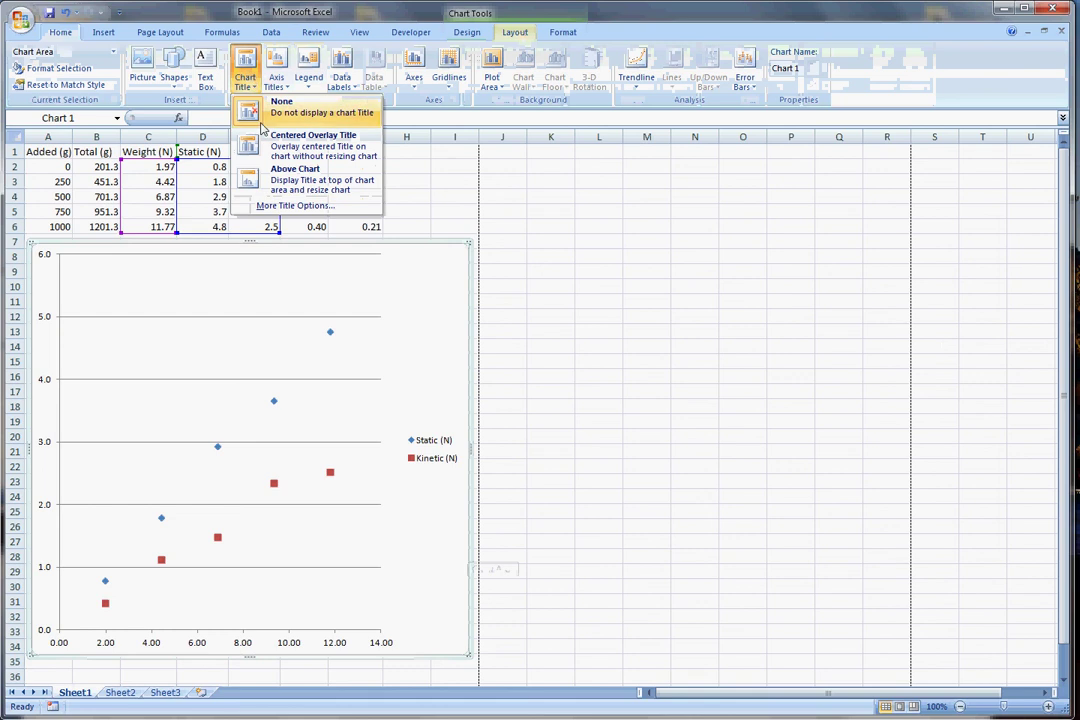
{"action": "left_click", "coordinate": [274, 185]}
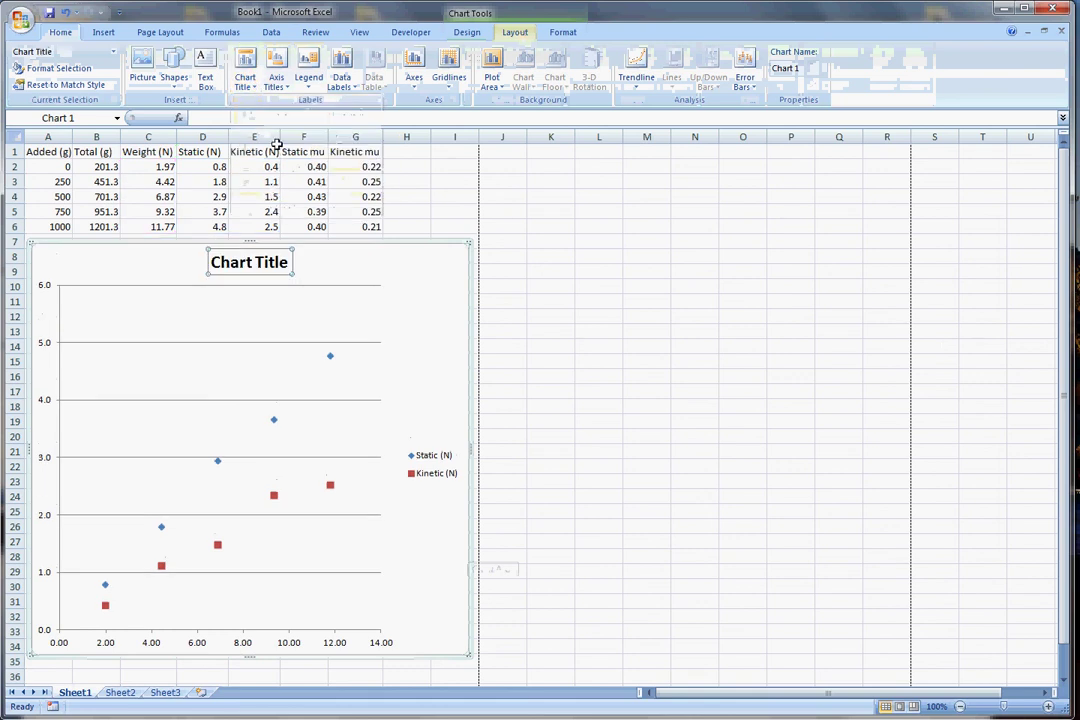
- Add a rotated title to the chart's vertical axis and a title below its horizontal axis
{"action": "left_click", "coordinate": [276, 76]}
{"action": "mouse_move", "coordinate": [296, 121]}
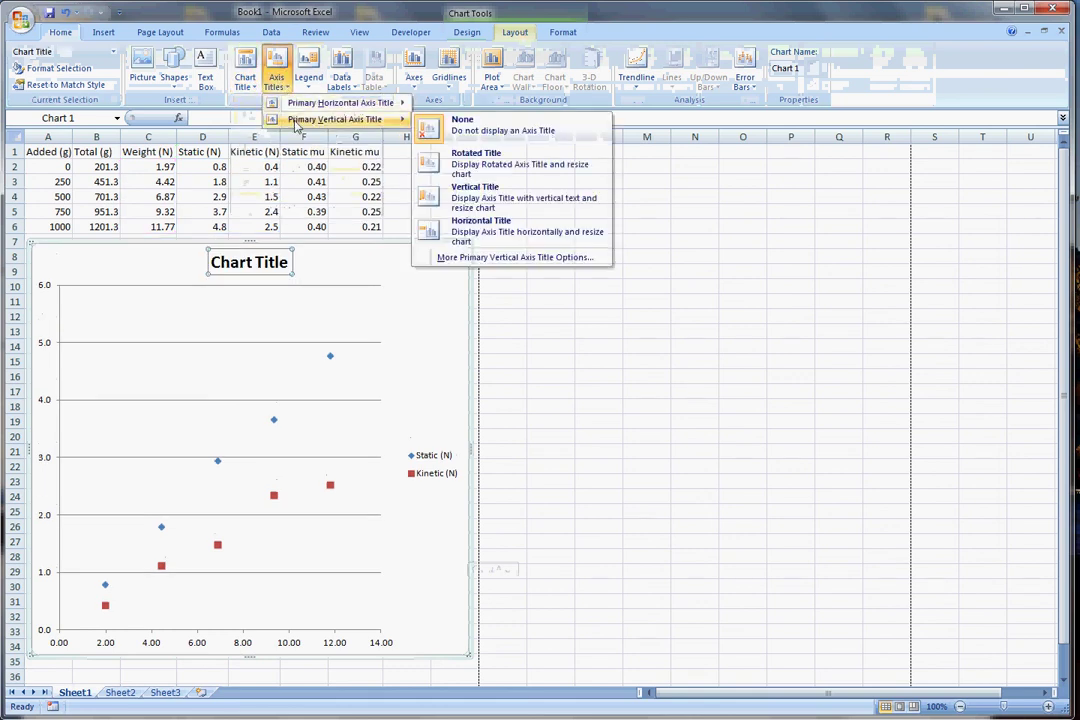
{"action": "left_click", "coordinate": [491, 165]}
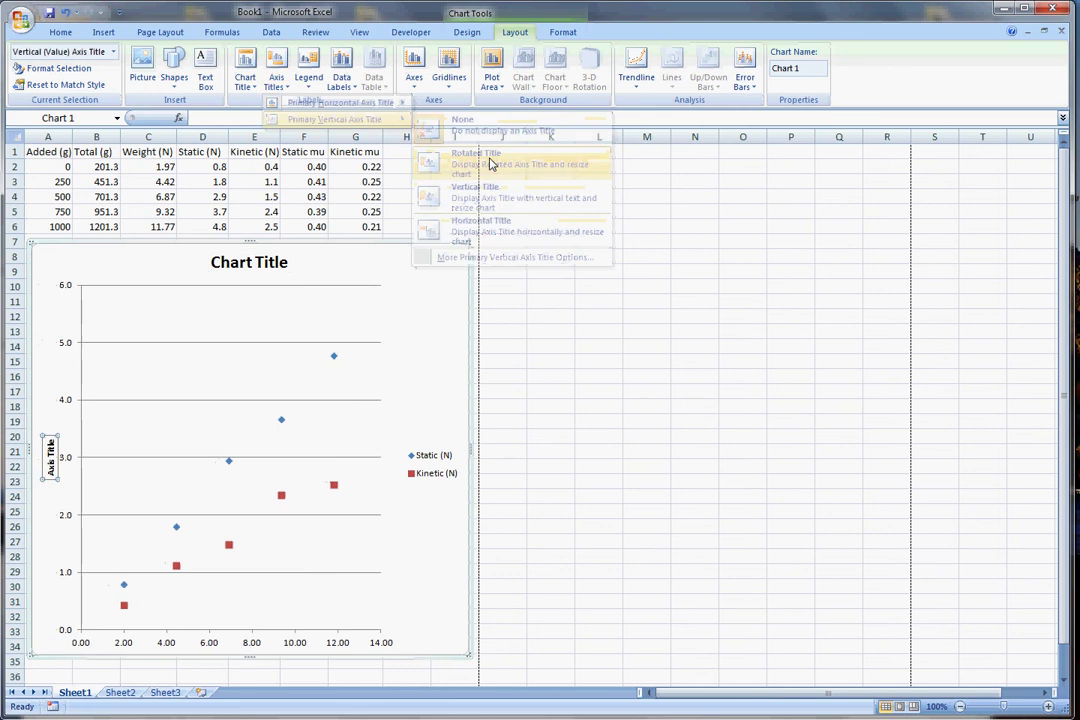
{"action": "left_click", "coordinate": [290, 82]}
{"action": "mouse_move", "coordinate": [324, 108]}
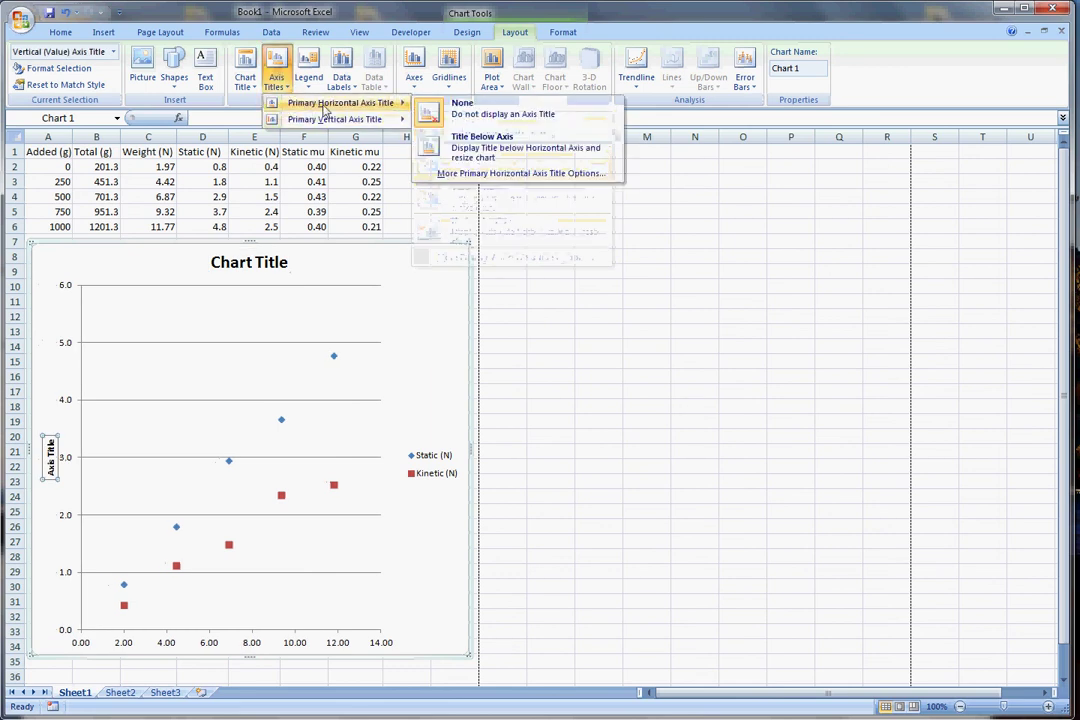
{"action": "left_click", "coordinate": [542, 147]}
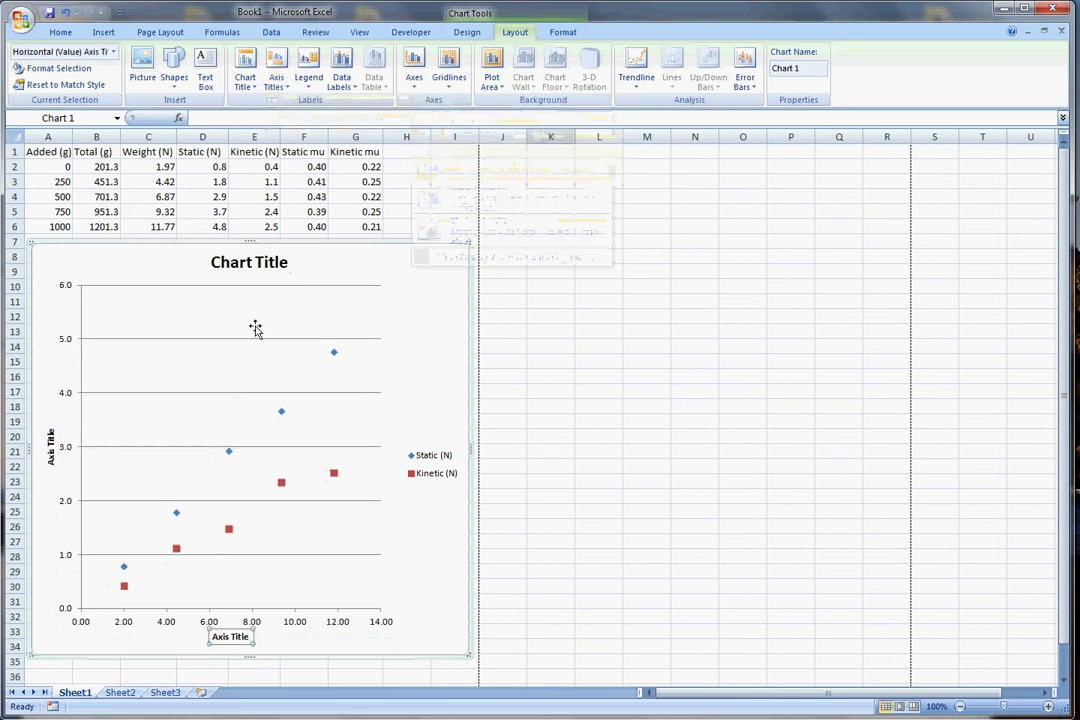
- Set the scatter chart's title to "Force of Friction on Table"
{"action": "left_click", "coordinate": [247, 264]}
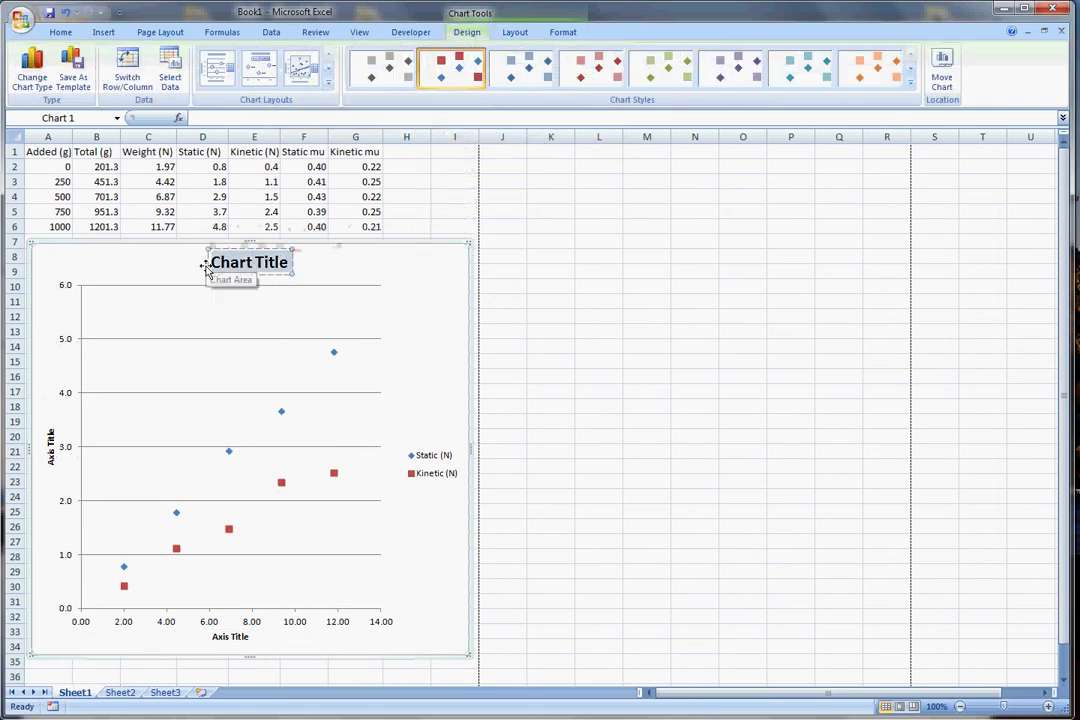
{"action": "type", "text": "Force"}
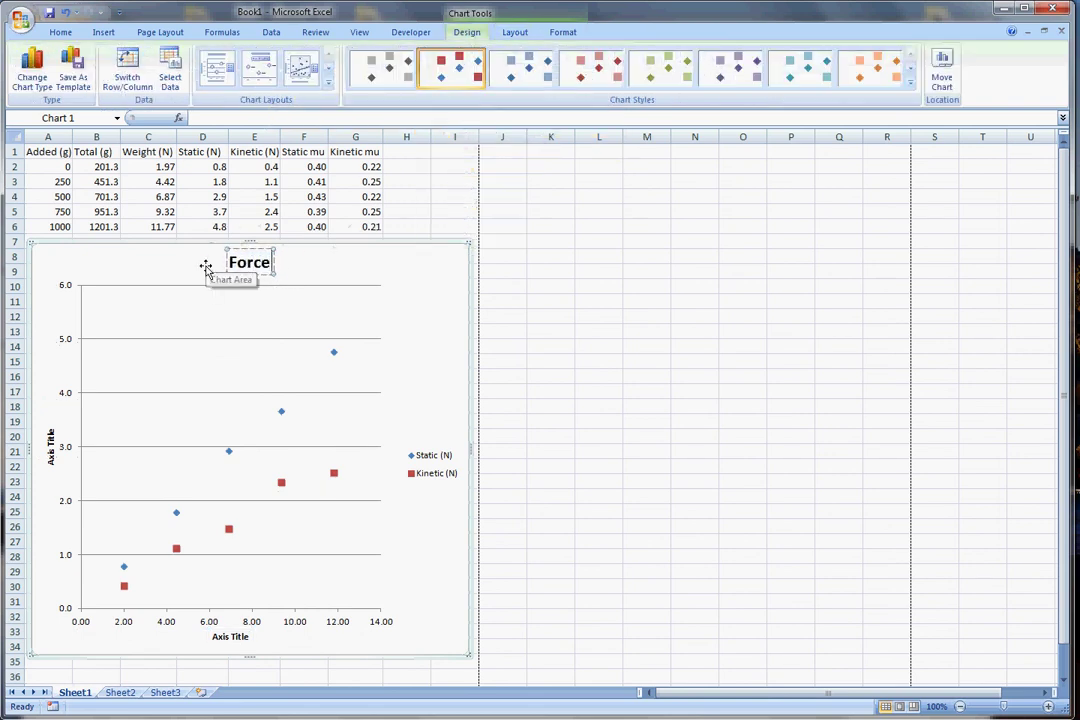
{"action": "type", "text": " of Friction"}
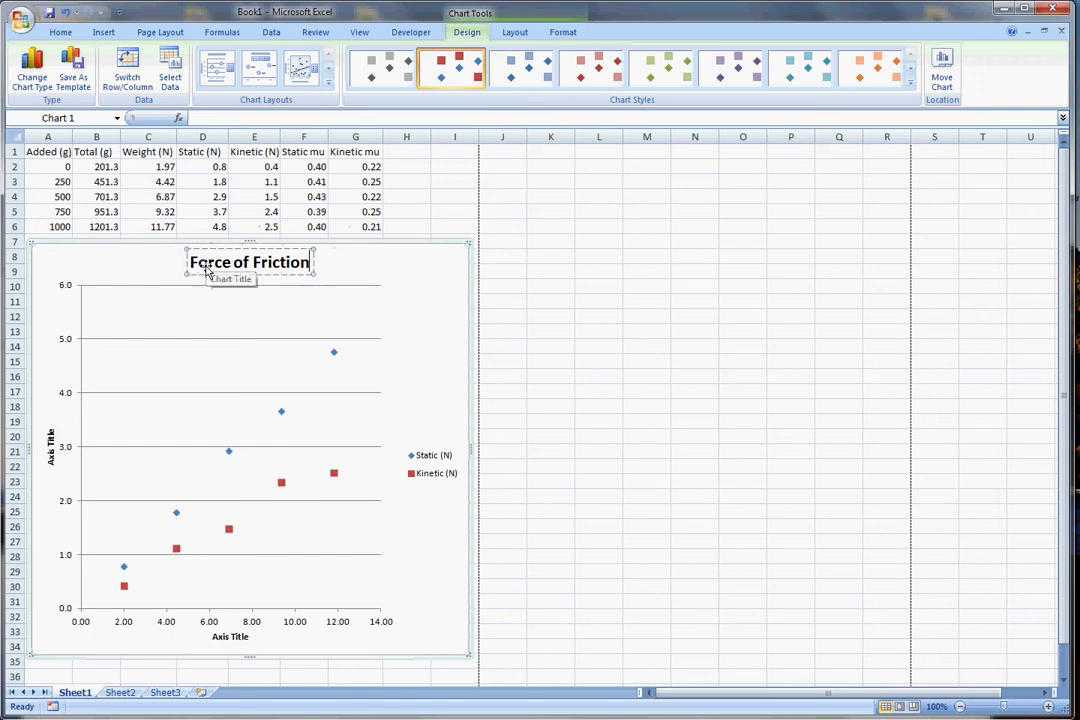
{"action": "type", "text": " on"}
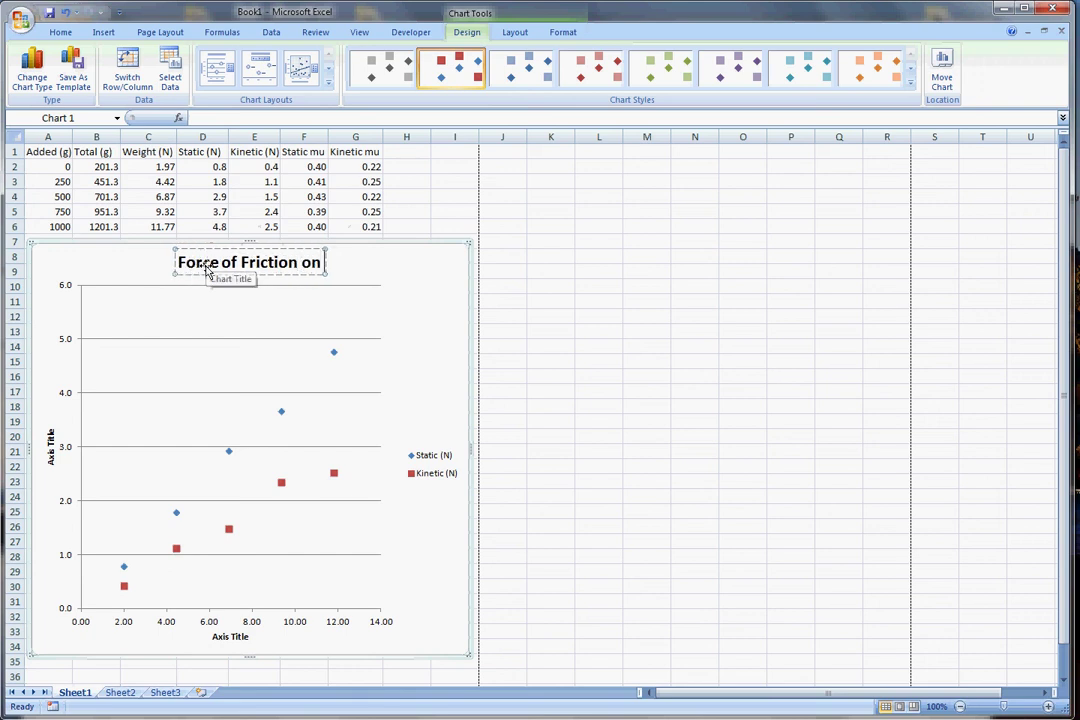
{"action": "type", "text": " Table"}
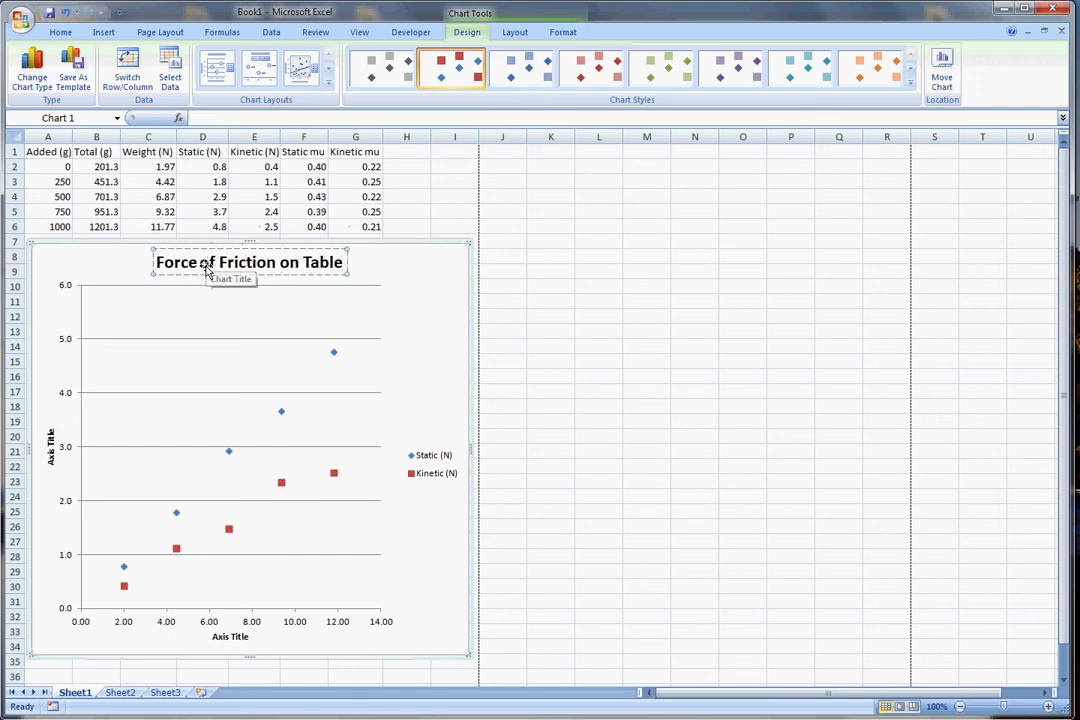
- Set the chart's vertical axis title to "Force of Friction (N)"
{"action": "left_click", "coordinate": [50, 442]}
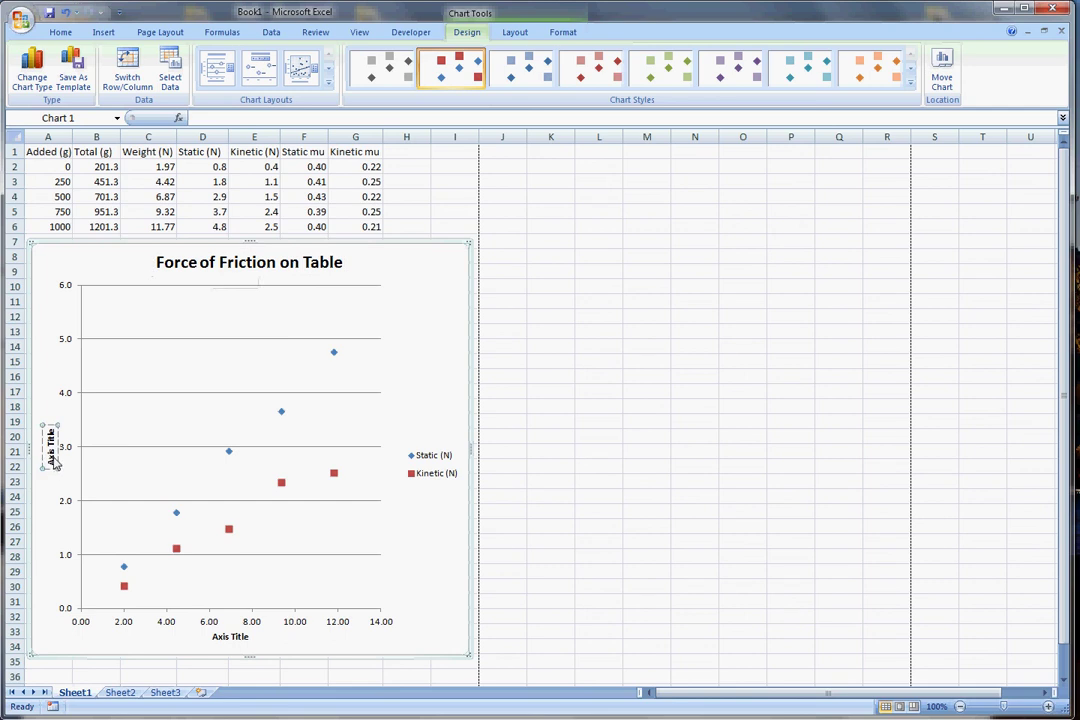
{"action": "triple_click", "coordinate": [55, 462]}
{"action": "type", "text": "Force of F"}
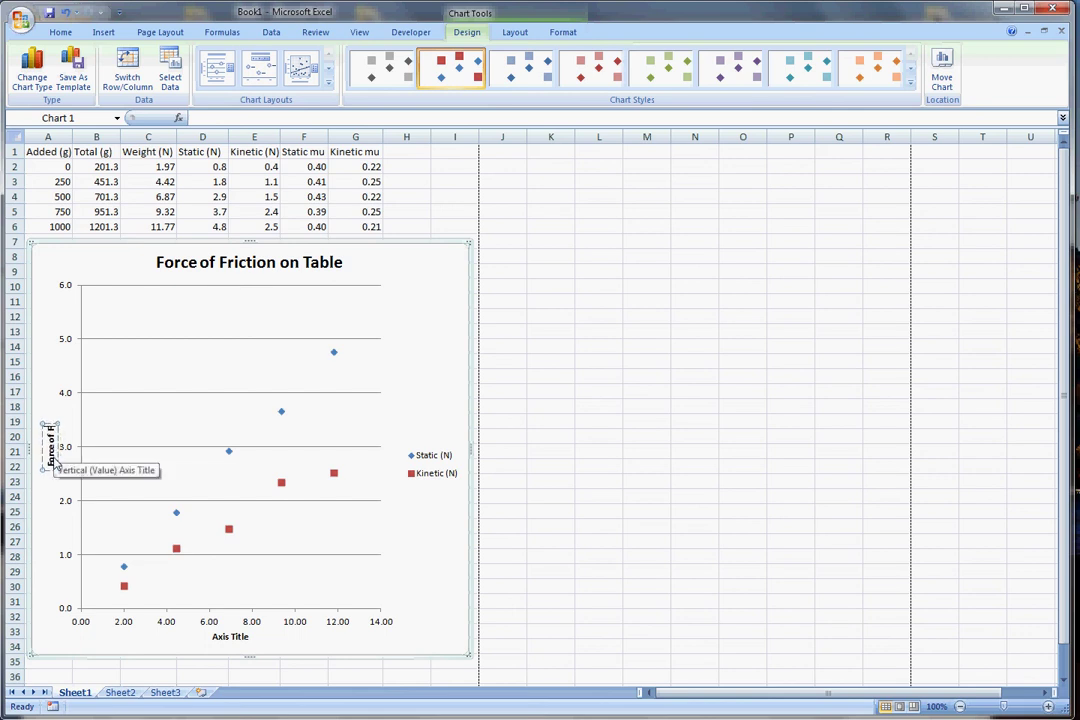
{"action": "type", "text": "riction"}
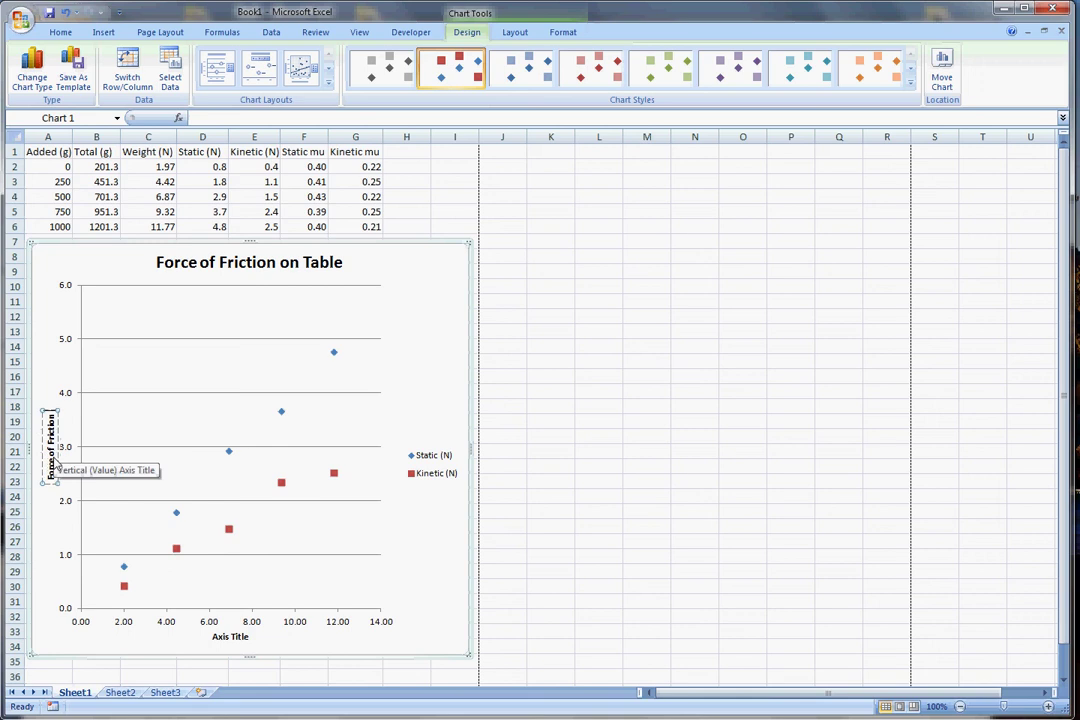
{"action": "type", "text": " (N)"}
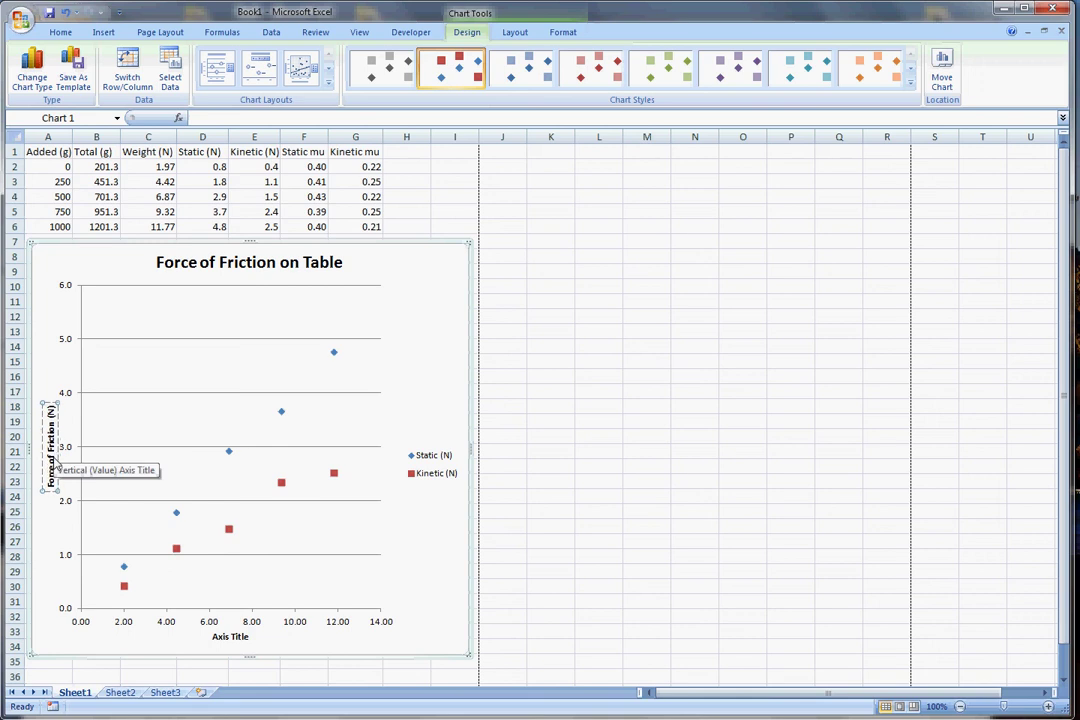
- Set the chart's horizontal axis title to "Weight (N)" and deselect the chart
{"action": "left_click", "coordinate": [237, 640]}
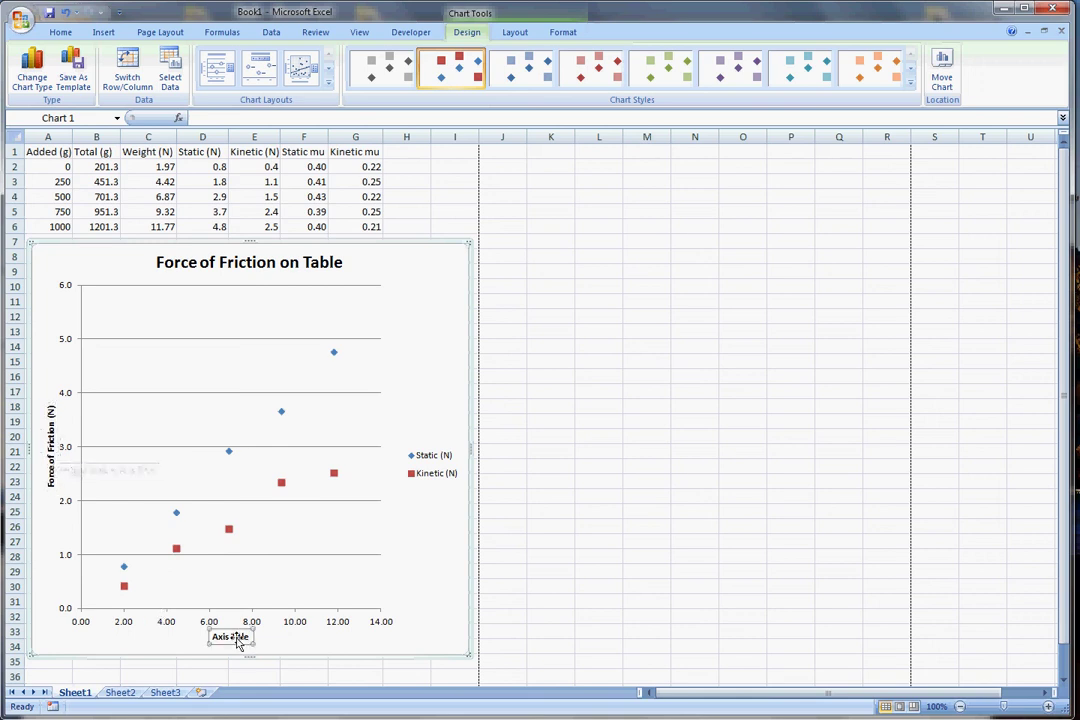
{"action": "left_click", "coordinate": [242, 640]}
{"action": "triple_click", "coordinate": [252, 637]}
{"action": "type", "text": "Weight ("}
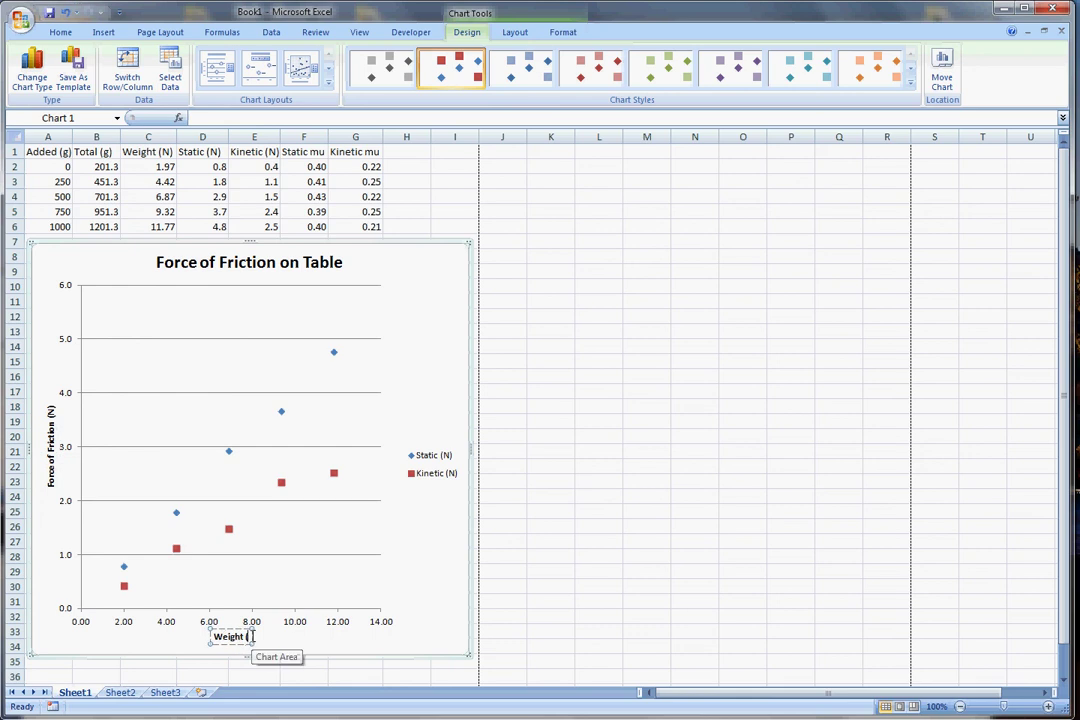
{"action": "type", "text": "N)"}
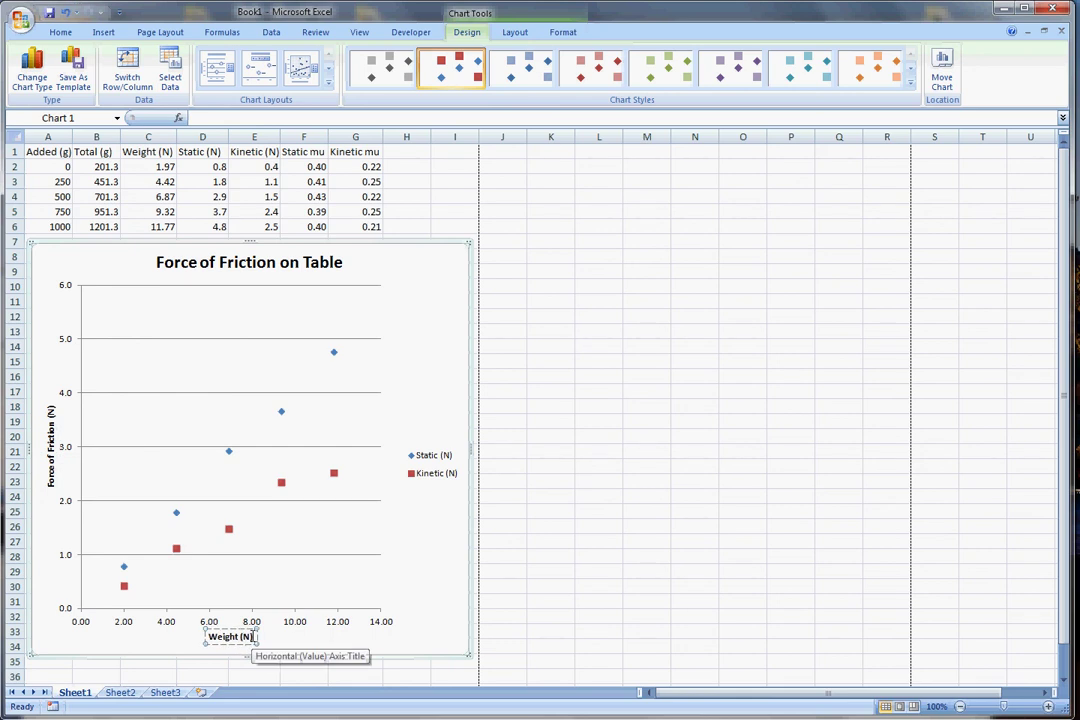
{"action": "left_click", "coordinate": [437, 569]}
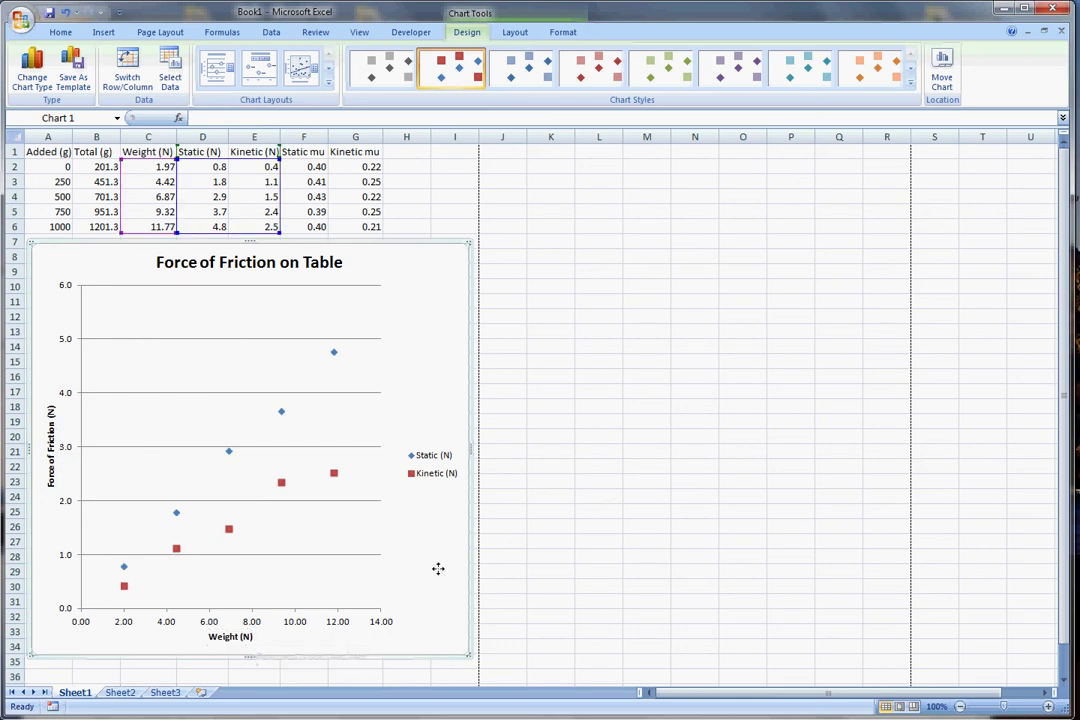
{"action": "left_click", "coordinate": [410, 210]}
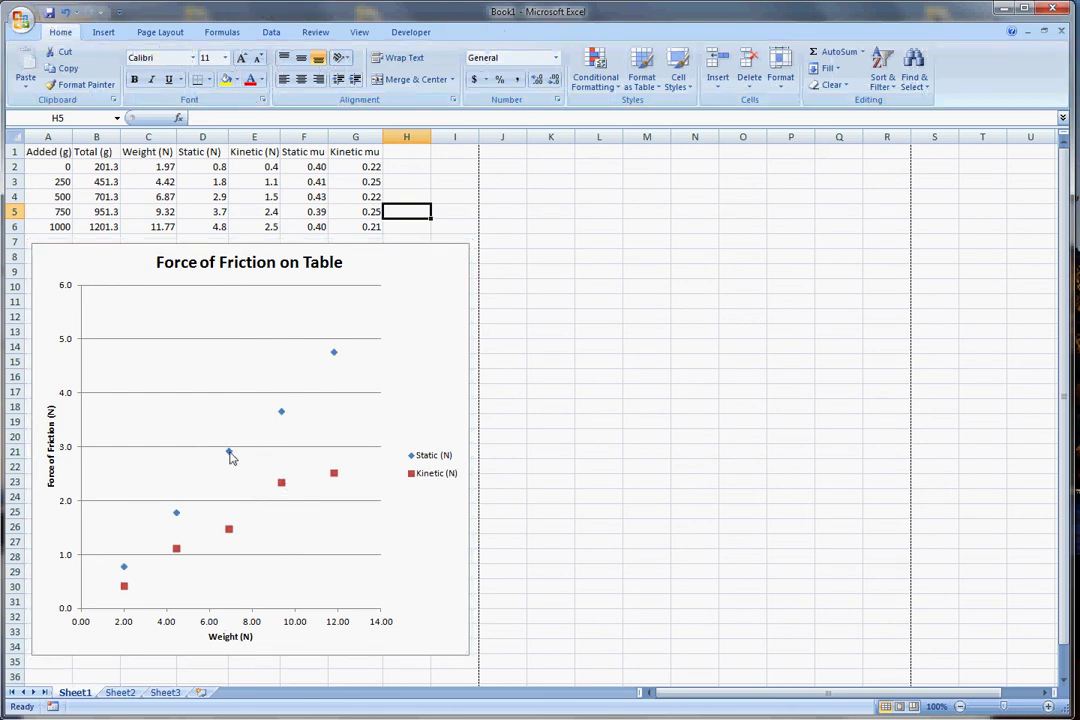
- Add a linear trendline with its equation to the Static (N) series and move the equation label clear above the line
{"action": "right_click", "coordinate": [229, 456]}
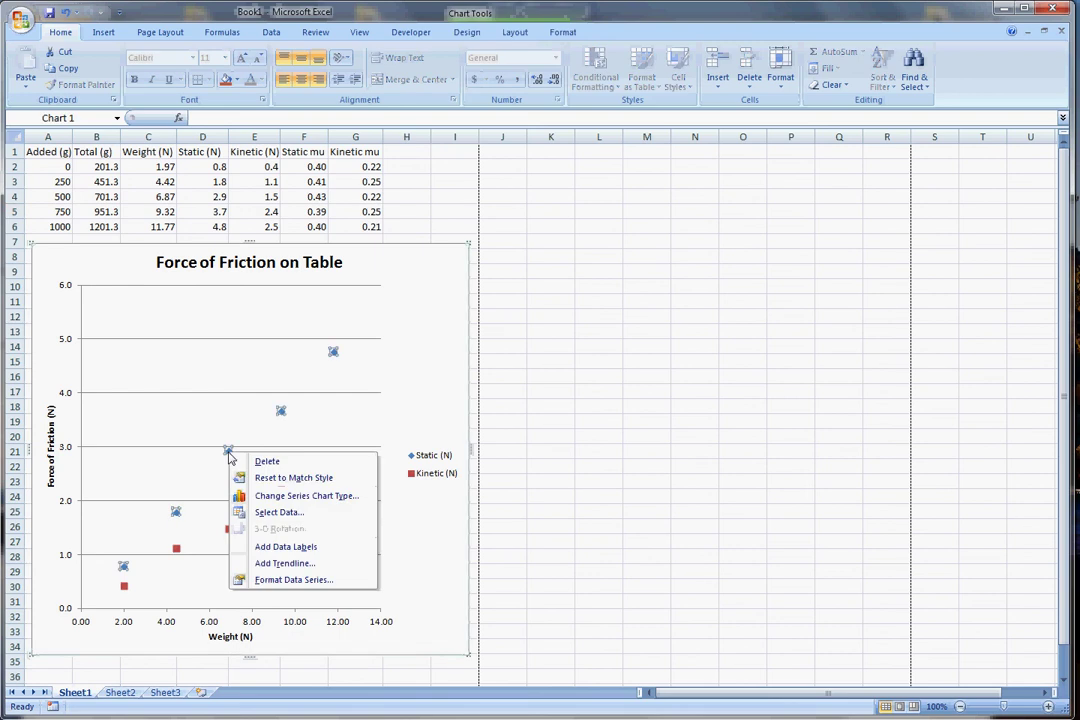
{"action": "left_click", "coordinate": [268, 564]}
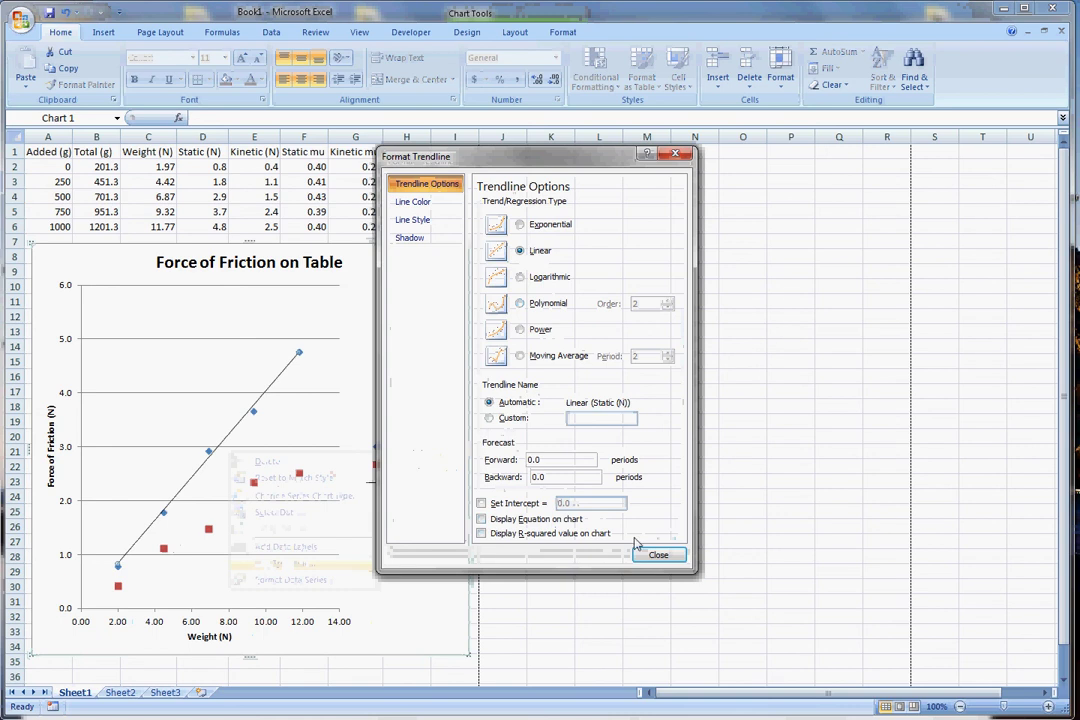
{"action": "left_click", "coordinate": [482, 519]}
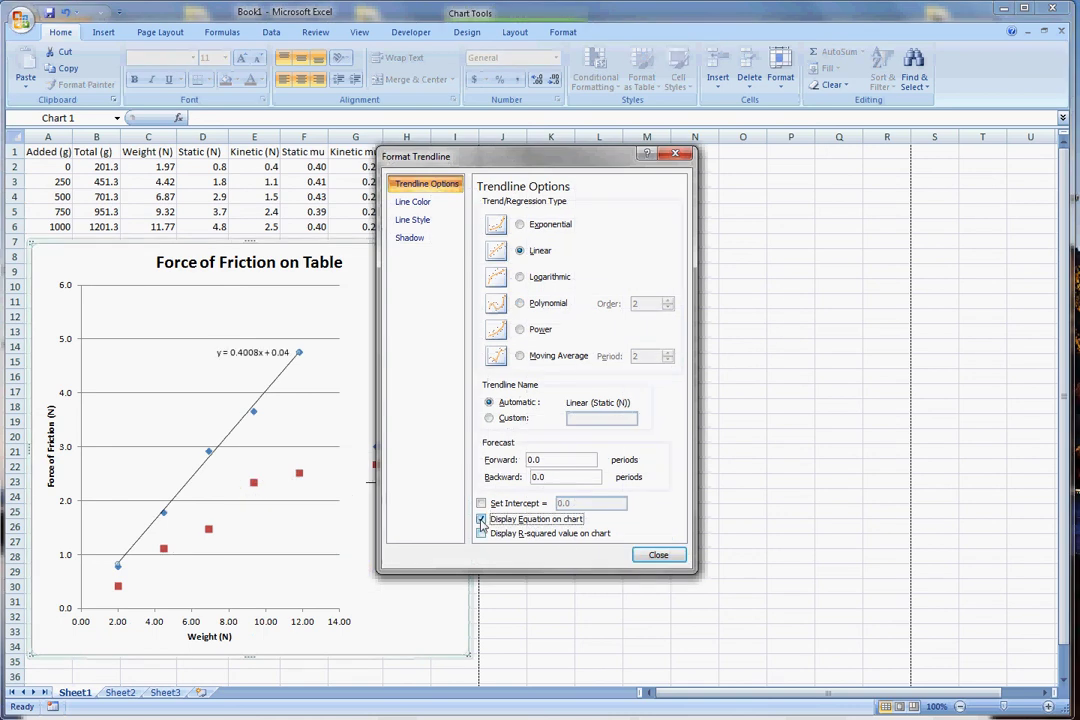
{"action": "left_click", "coordinate": [657, 556]}
{"action": "left_click", "coordinate": [240, 350]}
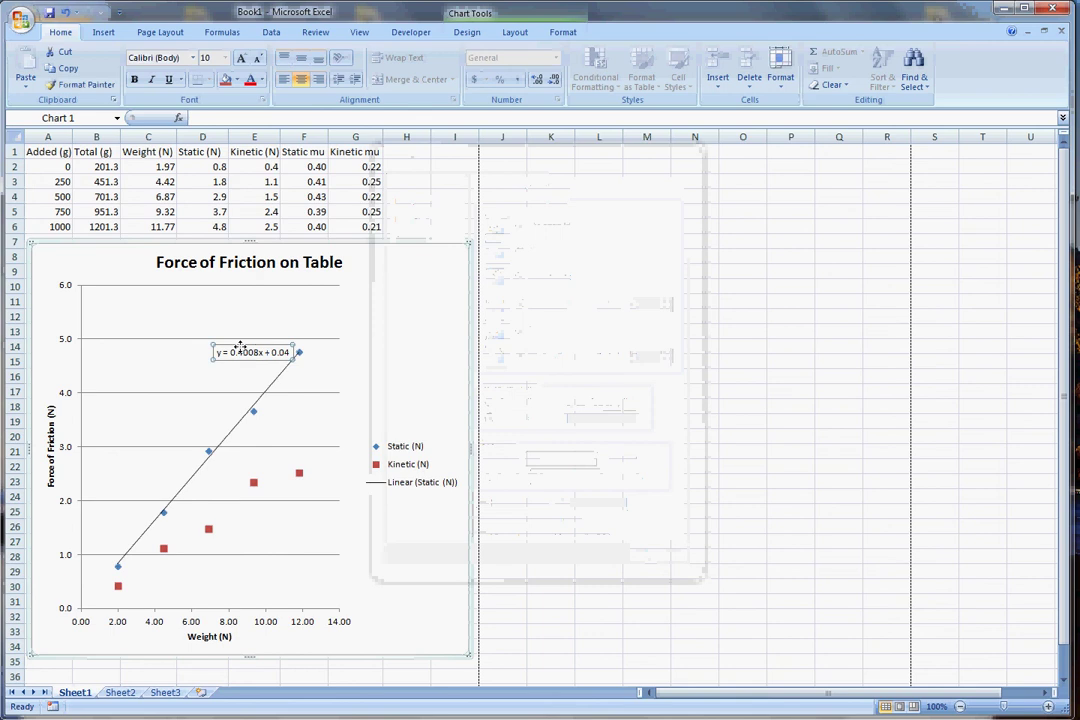
{"action": "left_click_drag", "start_coordinate": [237, 362], "coordinate": [222, 378]}
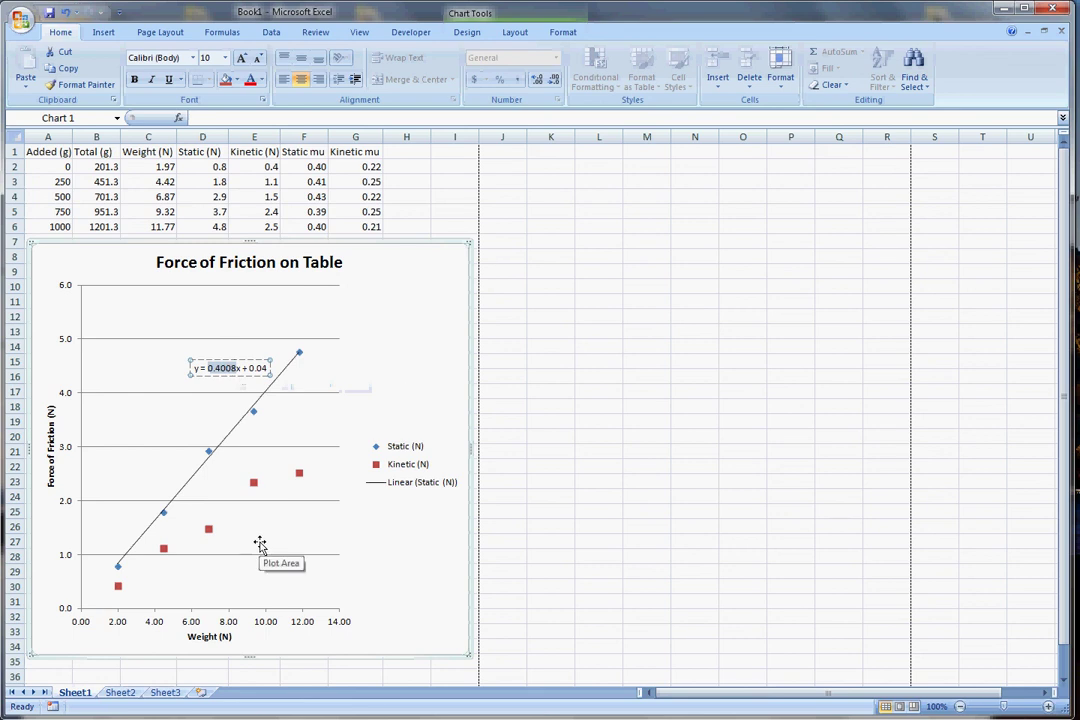
- Add a linear trendline with its equation to the Kinetic (N) series, move the equation below the line, and deselect the chart
{"action": "right_click", "coordinate": [254, 487]}
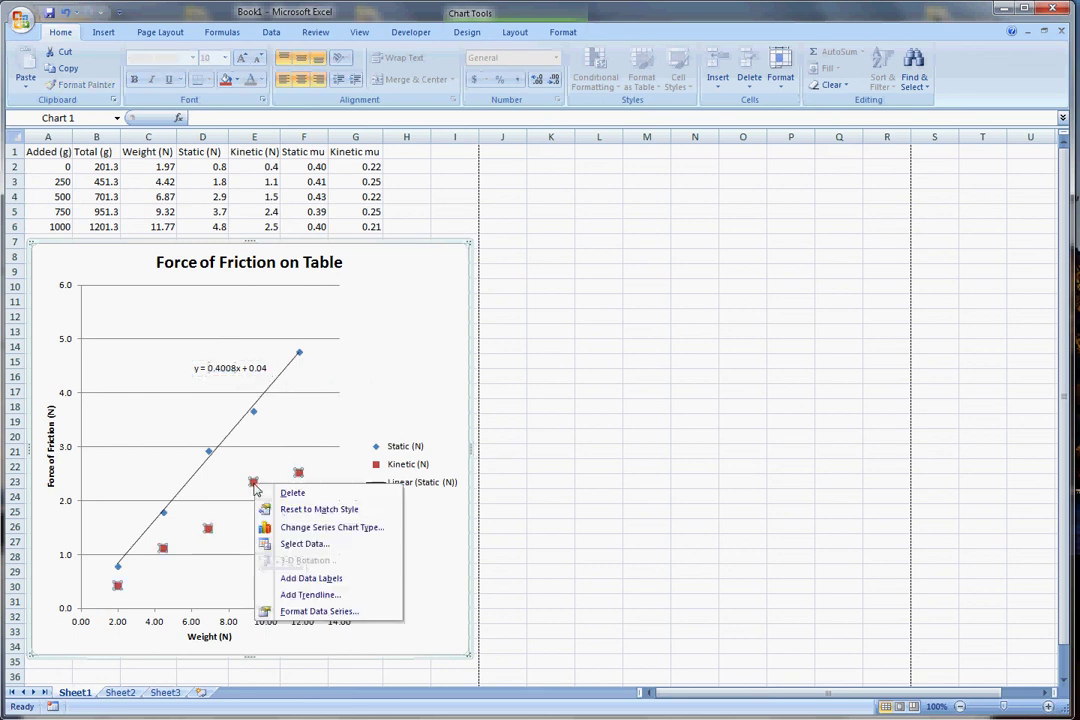
{"action": "left_click", "coordinate": [302, 594]}
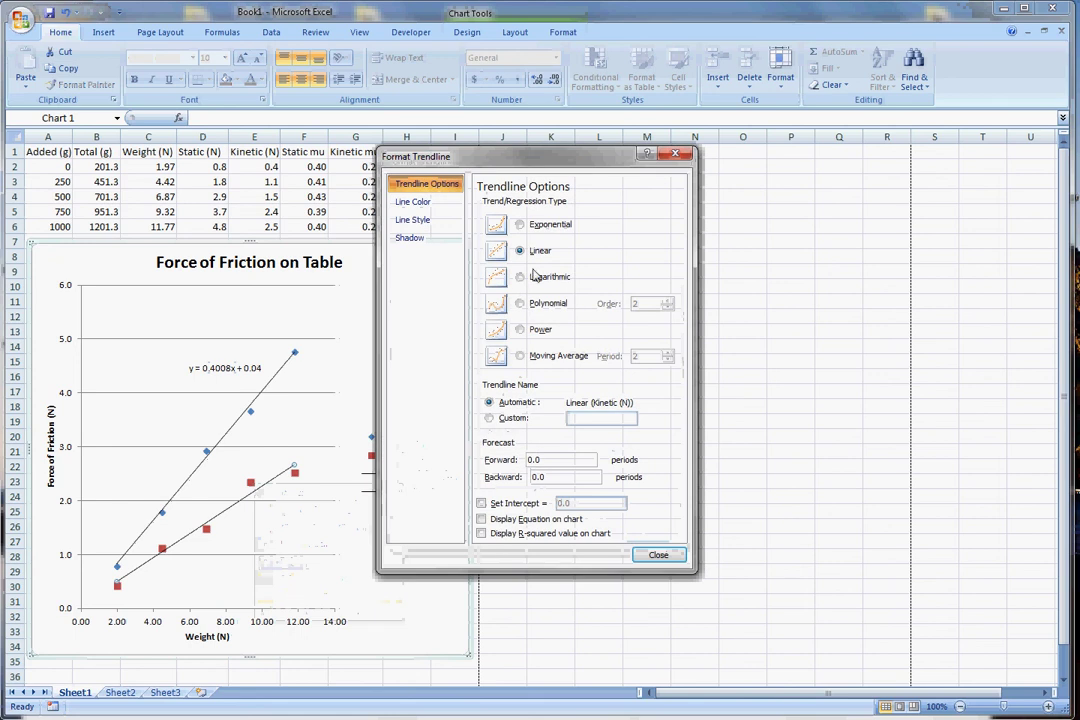
{"action": "left_click", "coordinate": [482, 520]}
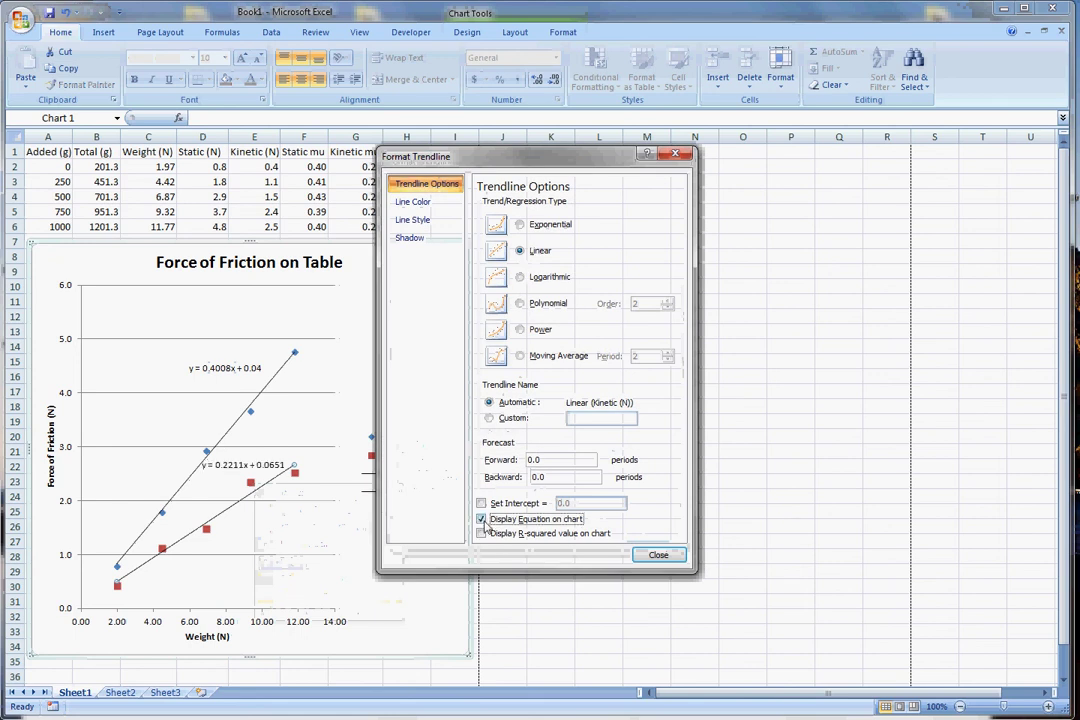
{"action": "left_click", "coordinate": [657, 555]}
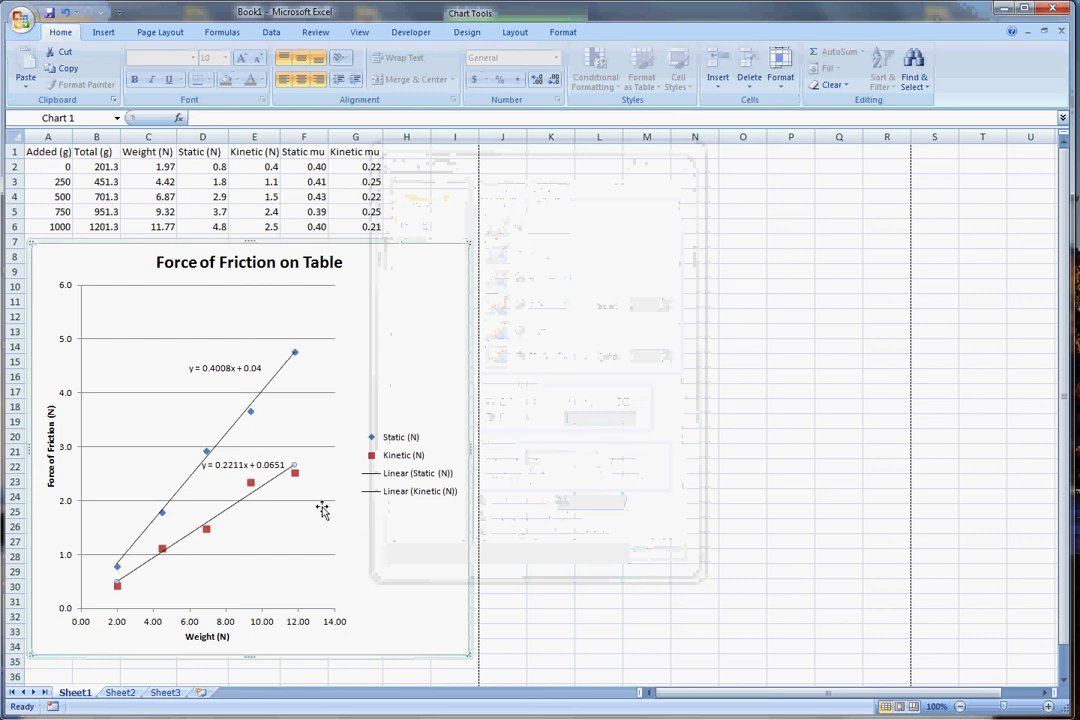
{"action": "left_click", "coordinate": [249, 461]}
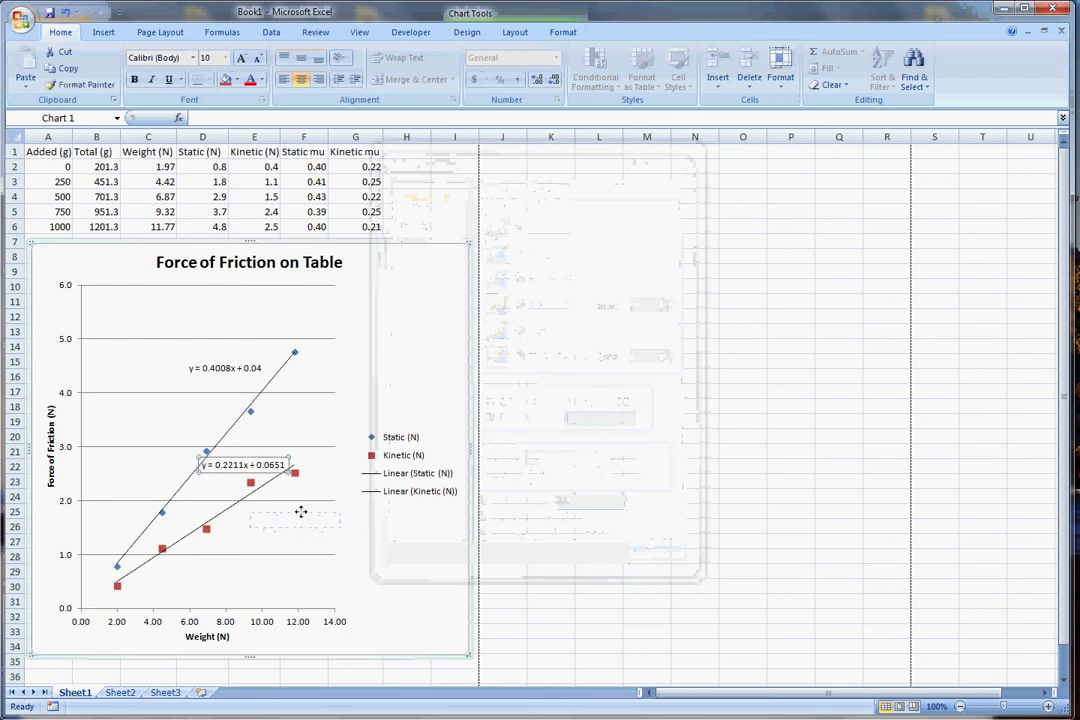
{"action": "left_click_drag", "start_coordinate": [300, 512], "coordinate": [301, 514]}
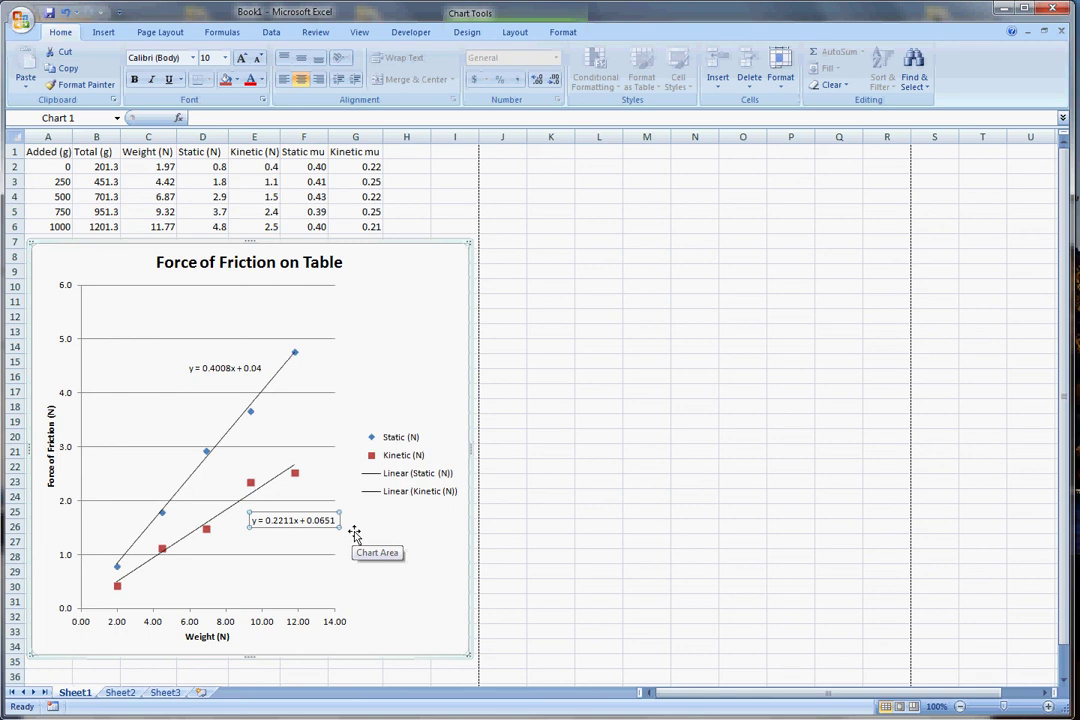
{"action": "left_click", "coordinate": [410, 191]}
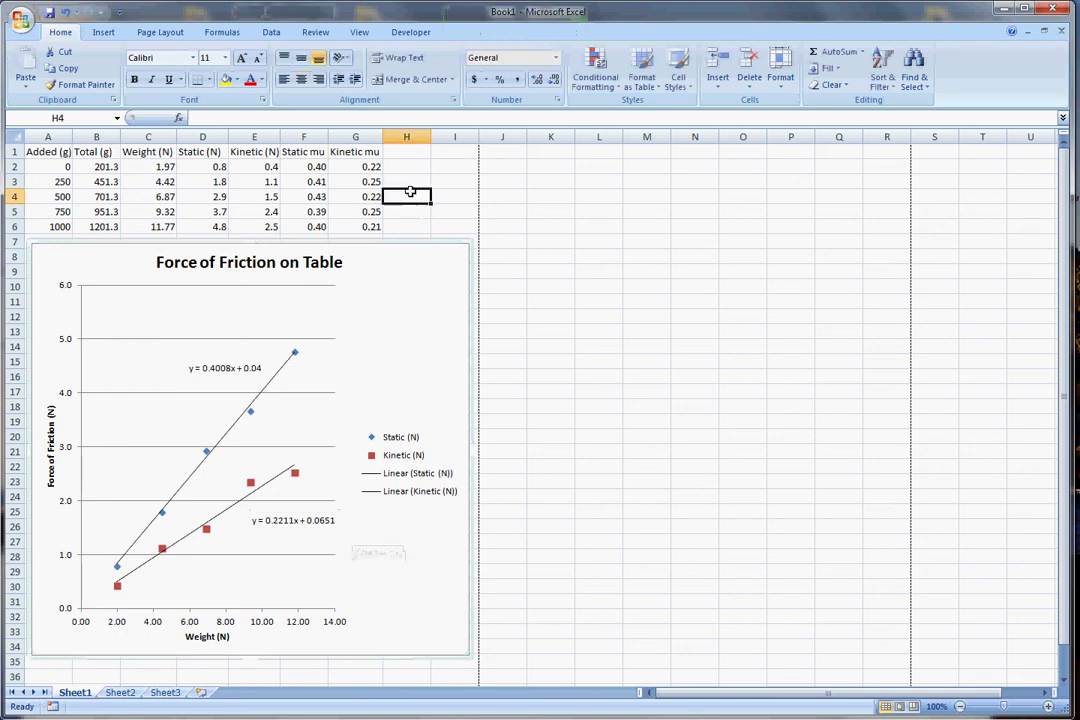
- Check the page layout of the table and chart in the print preview and return to the worksheet
{"action": "left_click", "coordinate": [21, 21]}
{"action": "mouse_move", "coordinate": [52, 185]}
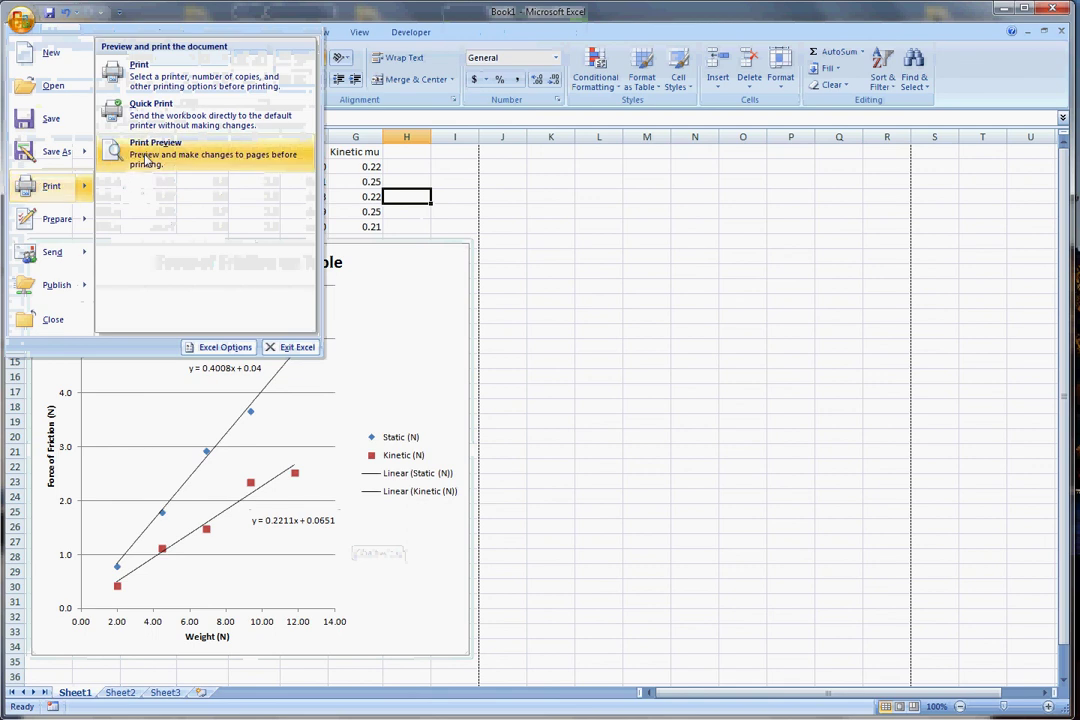
{"action": "left_click", "coordinate": [145, 155]}
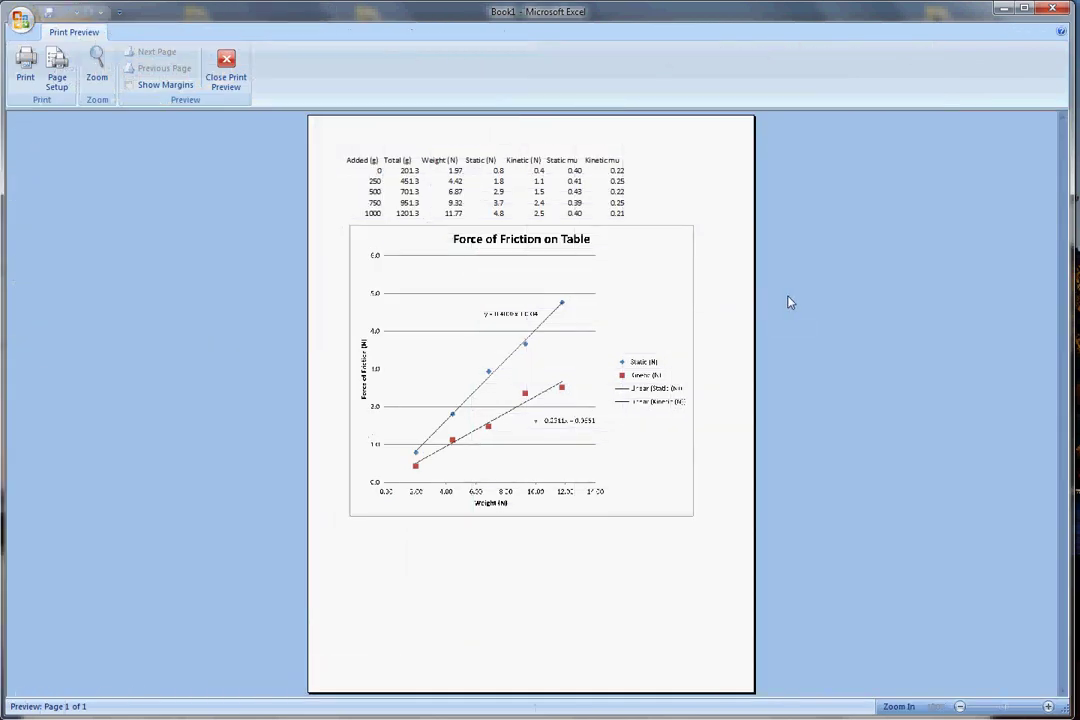
{"action": "left_click", "coordinate": [225, 70]}
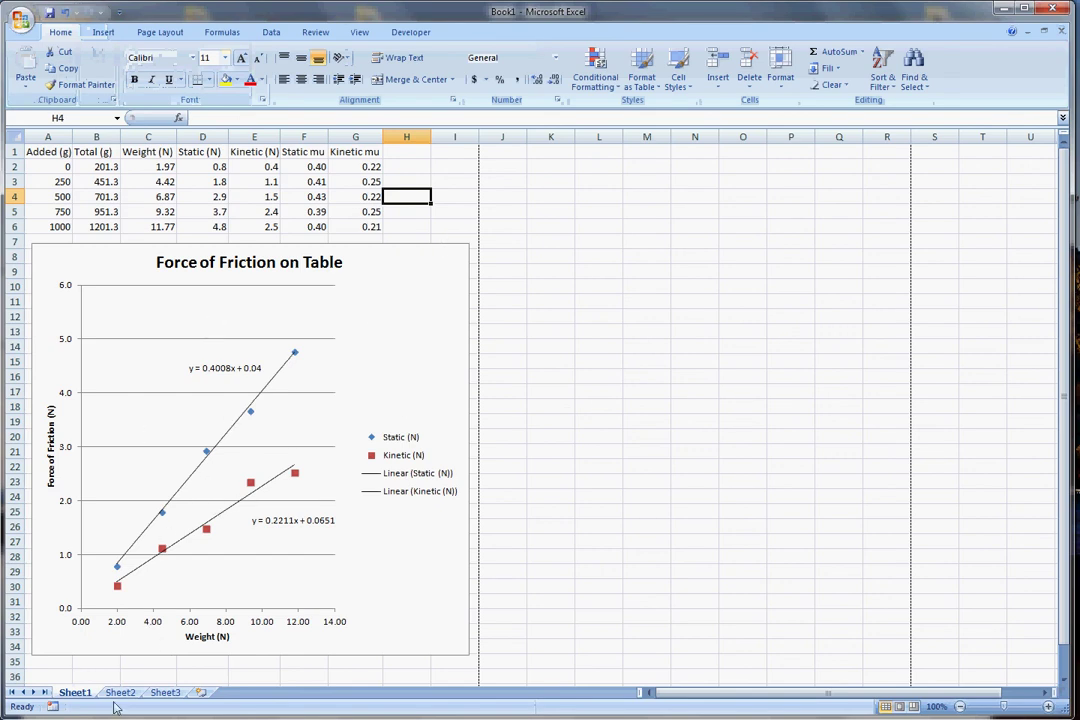
- Copy the entire contents of Sheet1 over Sheet2, and return to Sheet1 with cell K15 selected
{"action": "left_click", "coordinate": [15, 137]}
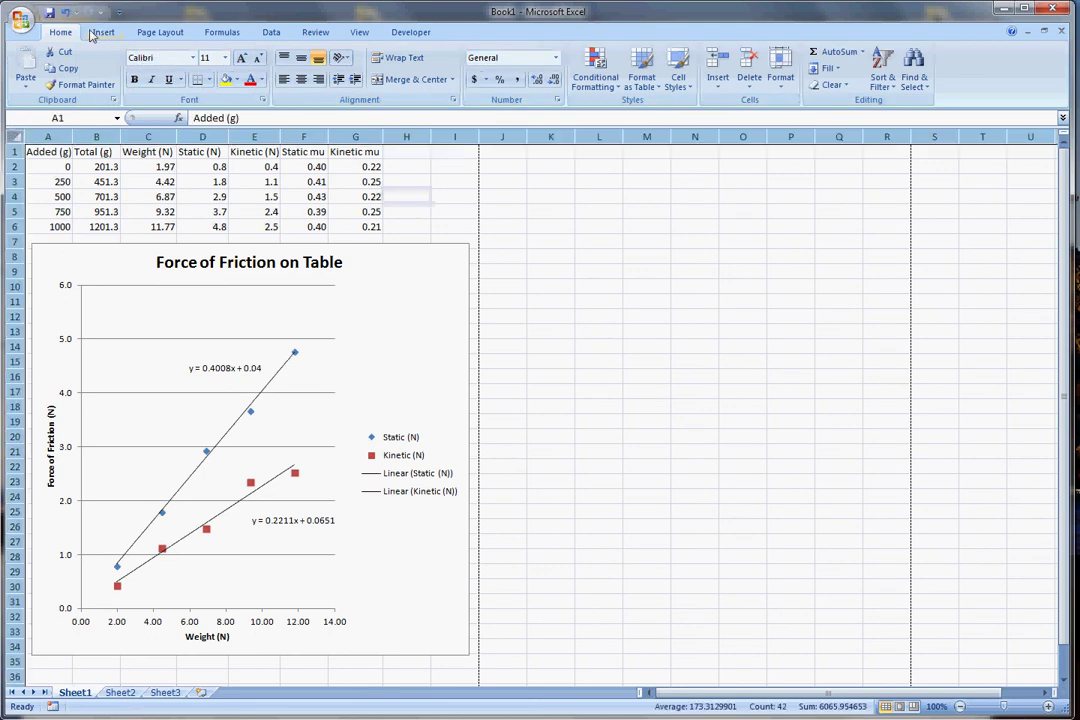
{"action": "left_click", "coordinate": [65, 68]}
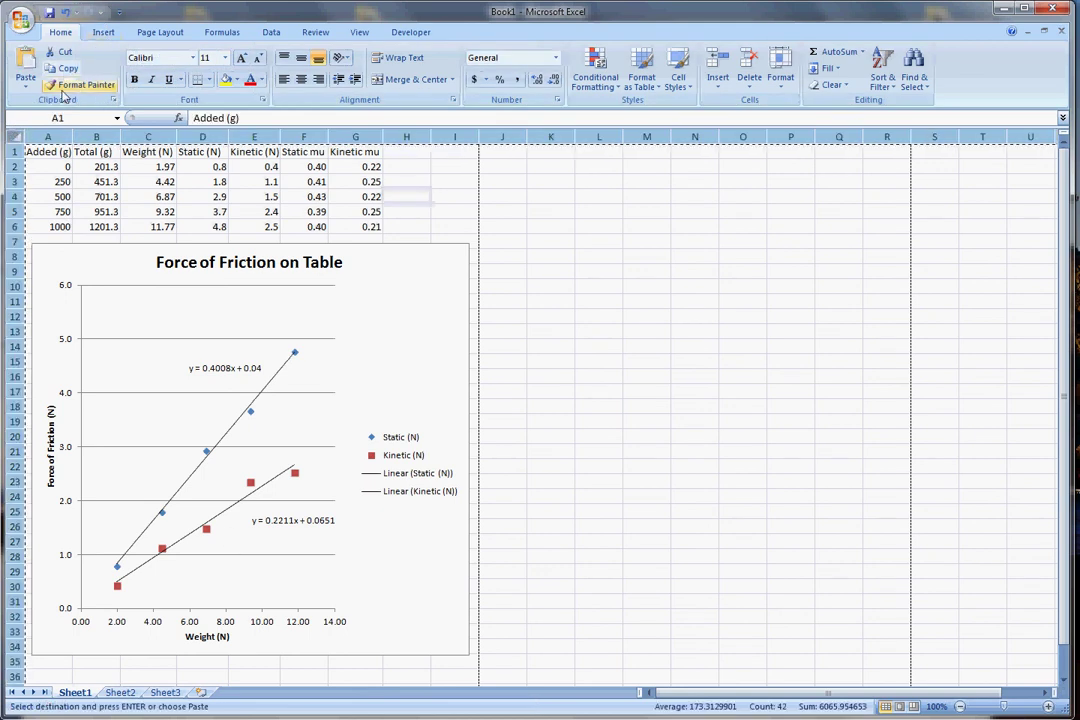
{"action": "left_click", "coordinate": [120, 692]}
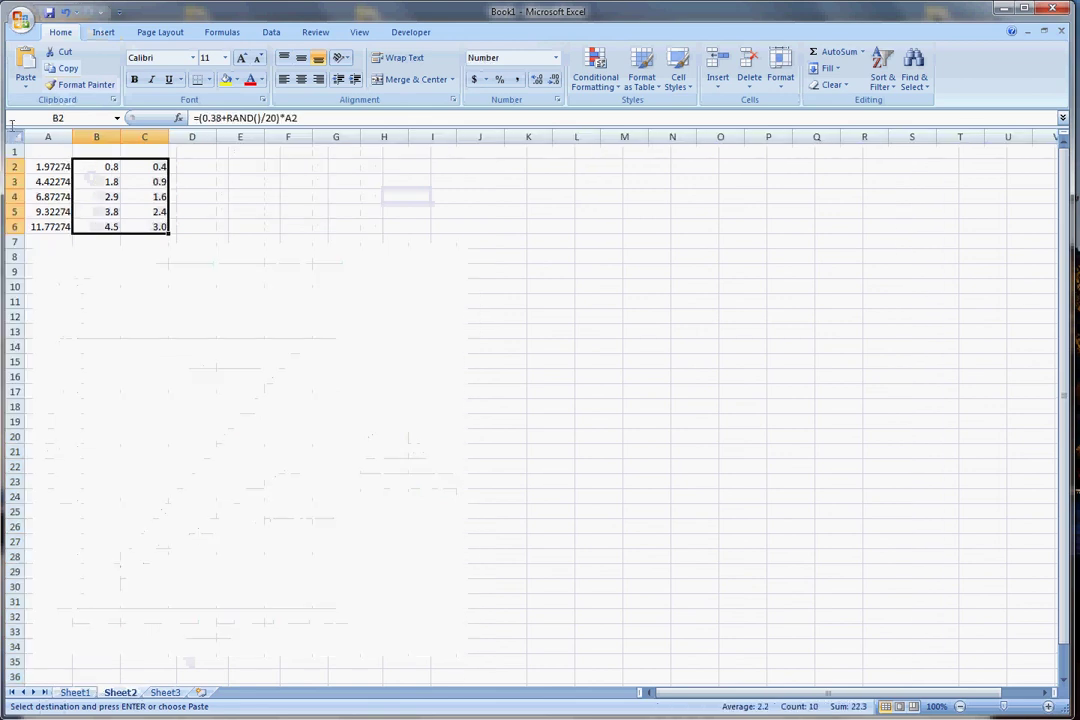
{"action": "left_click", "coordinate": [15, 137]}
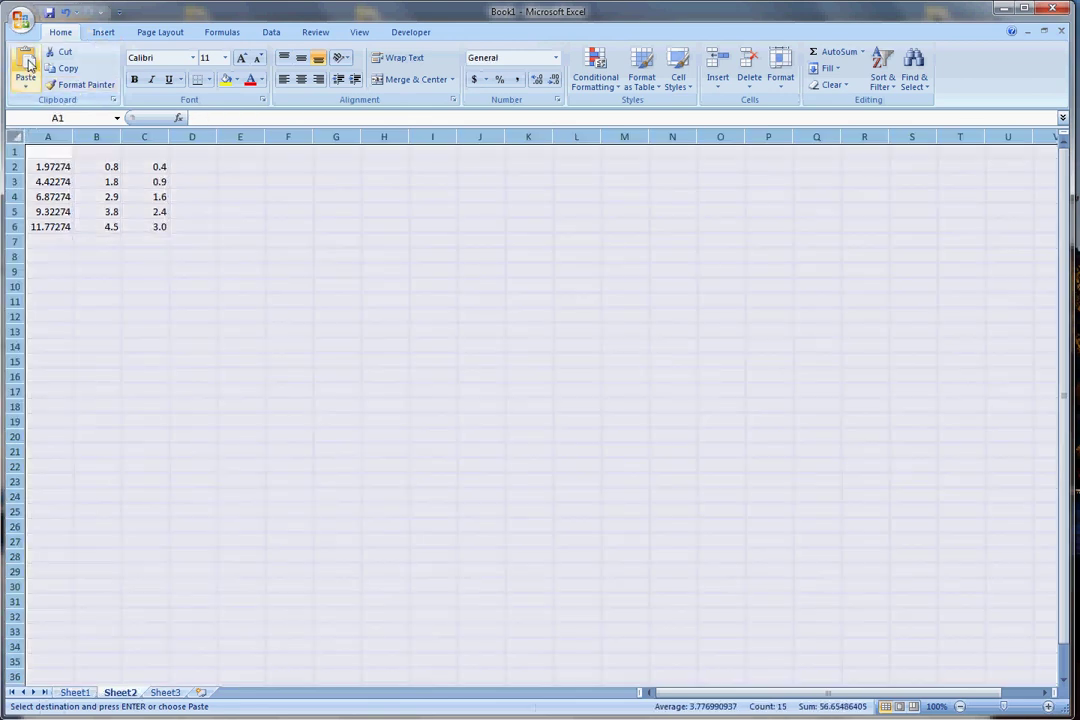
{"action": "left_click", "coordinate": [27, 62]}
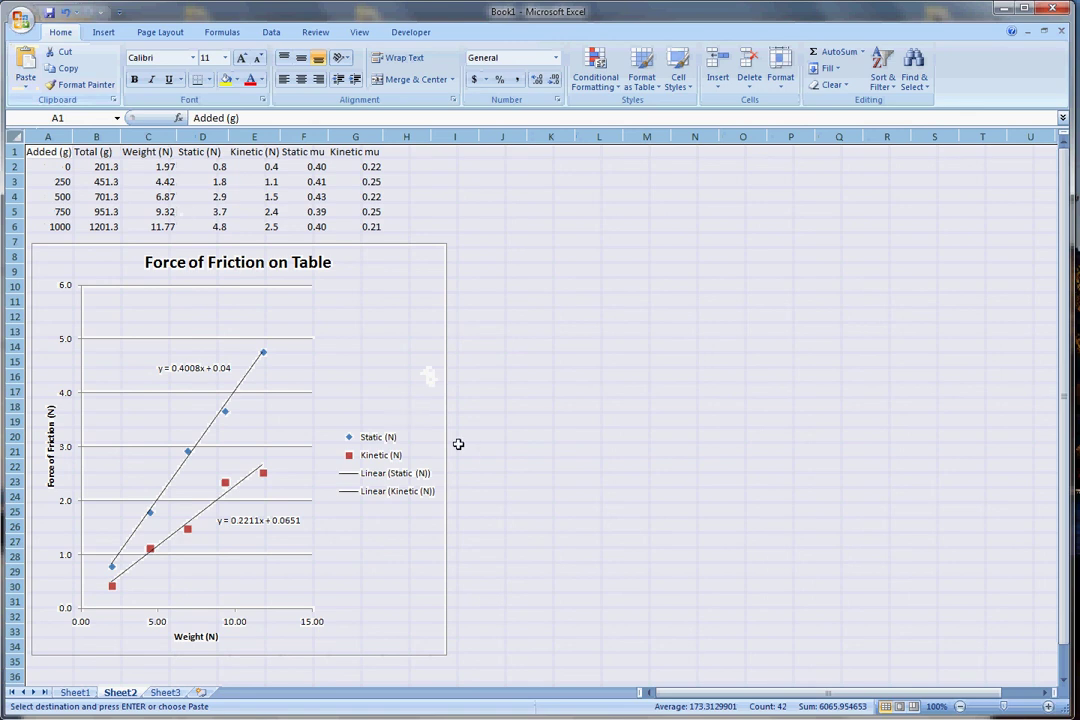
{"action": "left_click", "coordinate": [76, 692]}
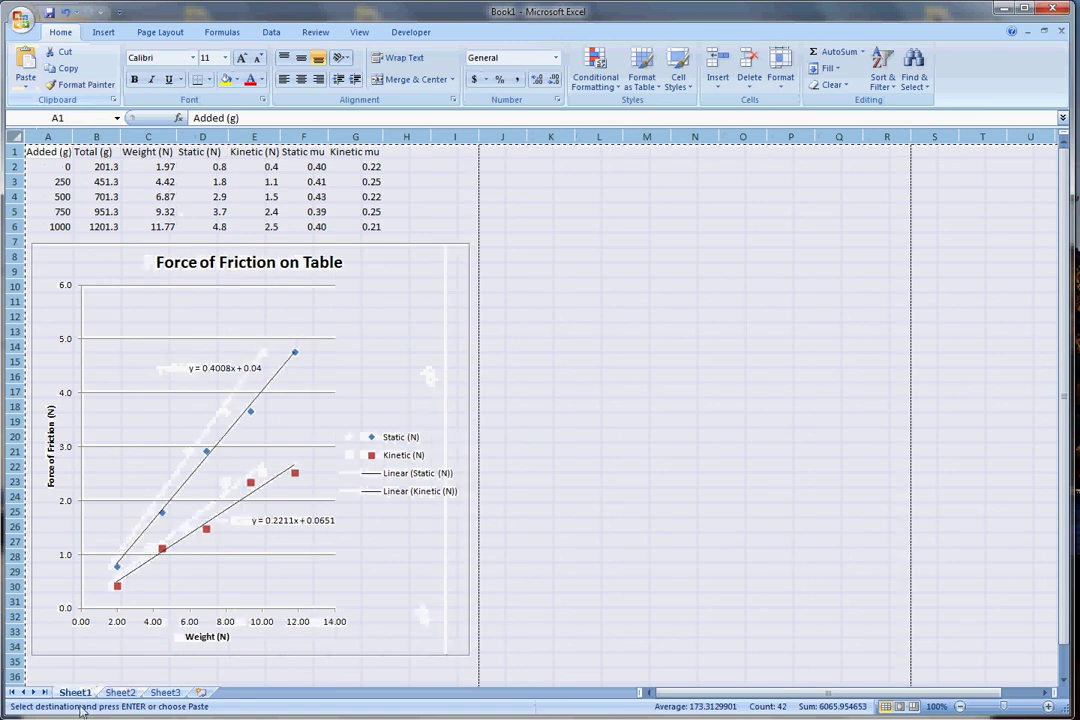
{"action": "left_click", "coordinate": [569, 364]}
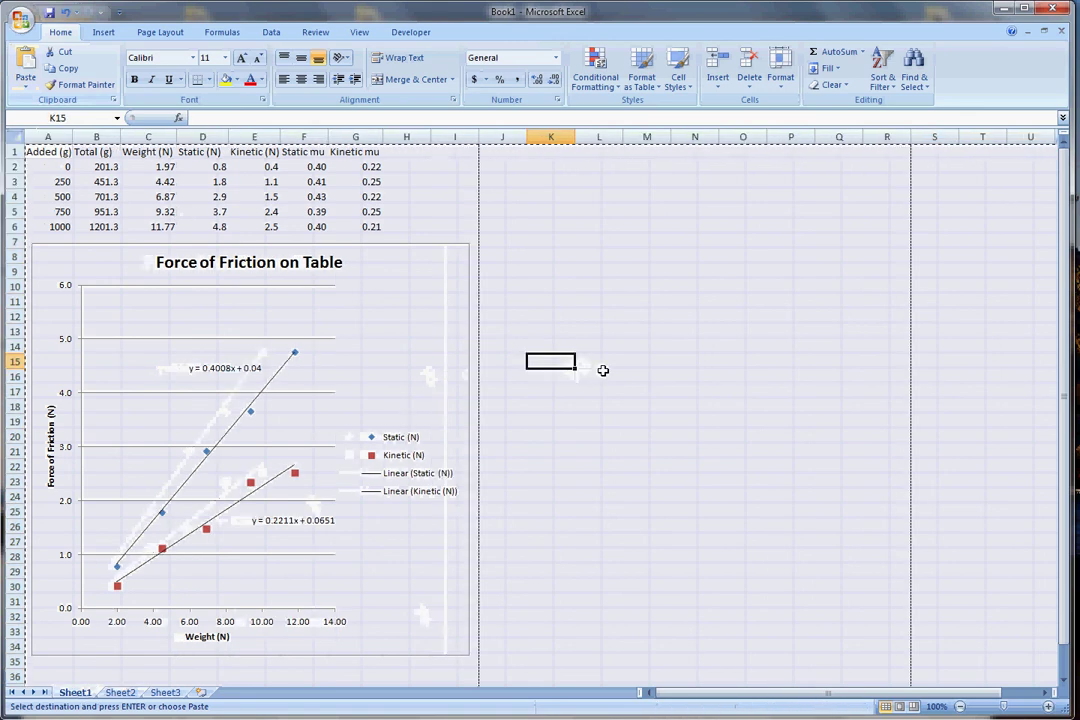